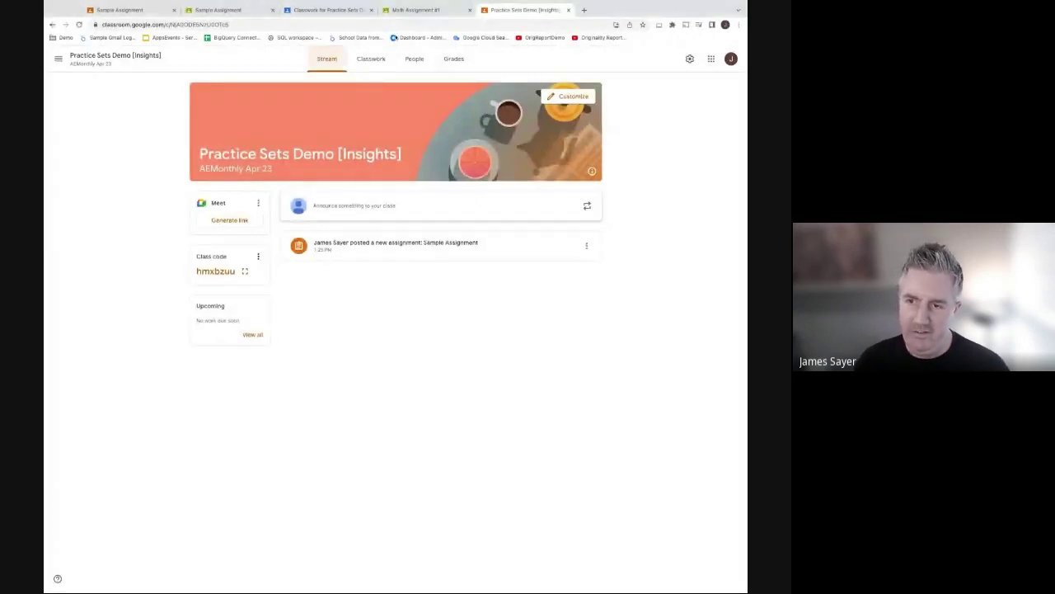
Start a new assignment in the classwork of the Practice Sets Demo [Insights] class.
key("ctrl+plus")
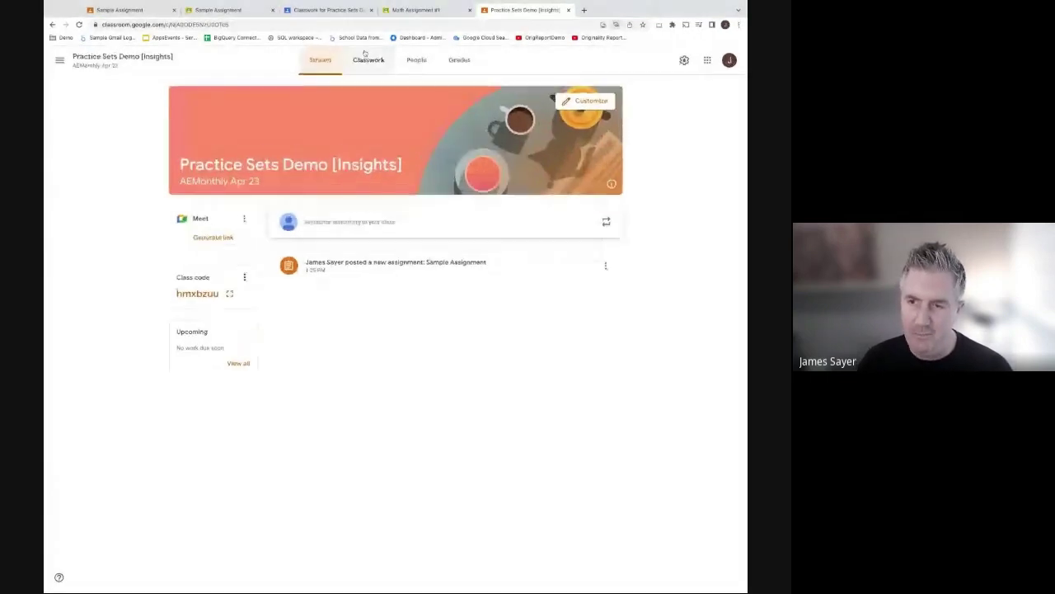
key("ctrl+plus")
key("ctrl+plus")
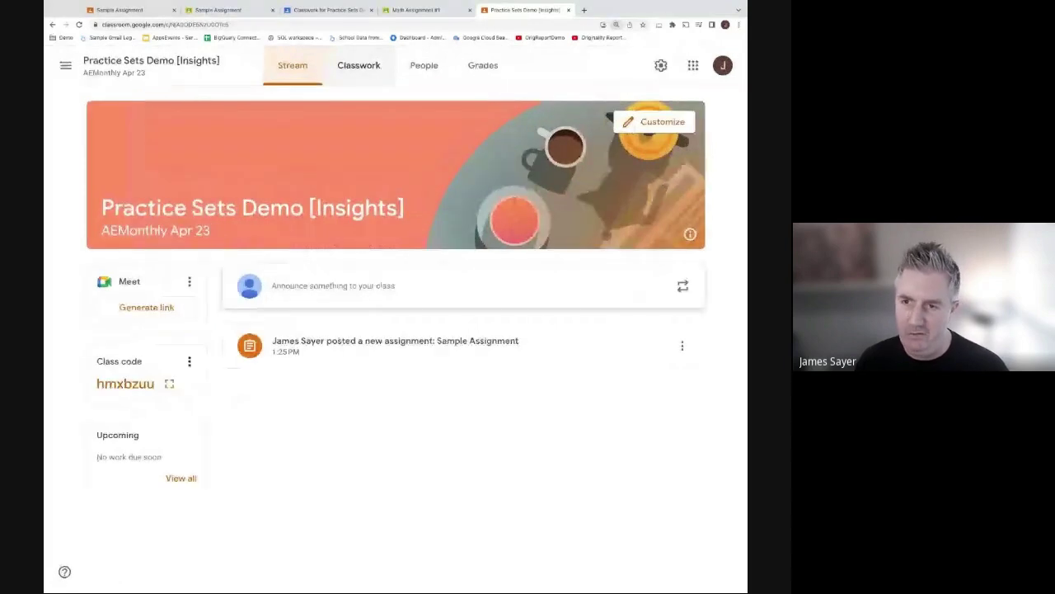
left_click(358, 65)
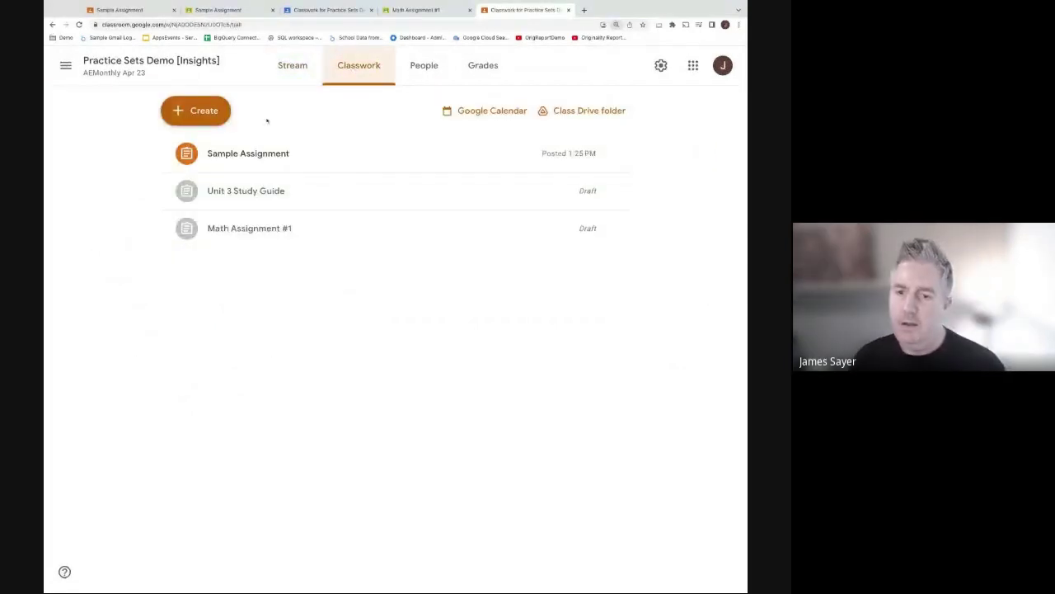
left_click(199, 113)
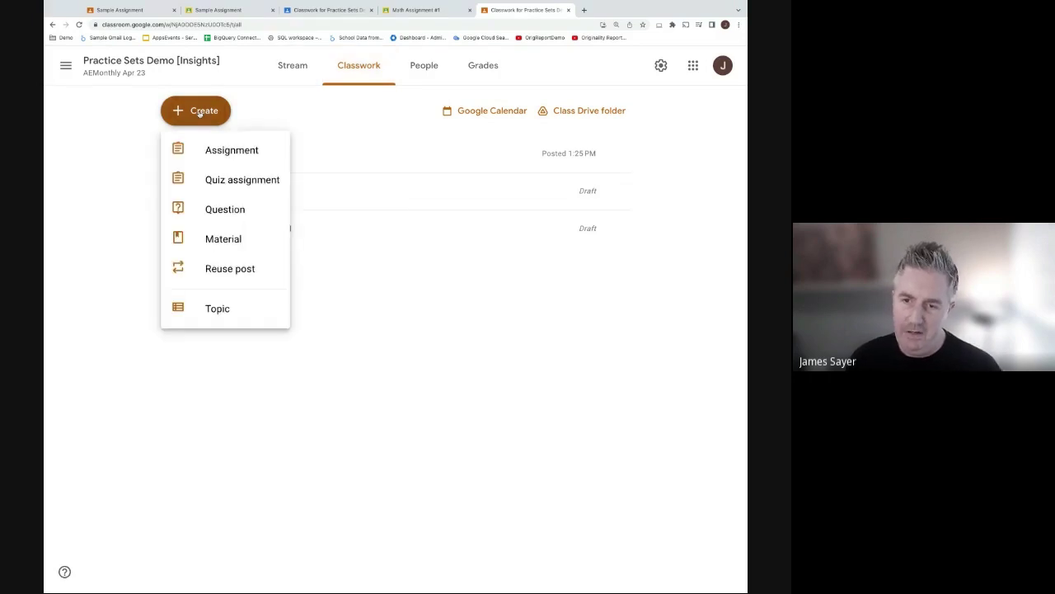
left_click(232, 149)
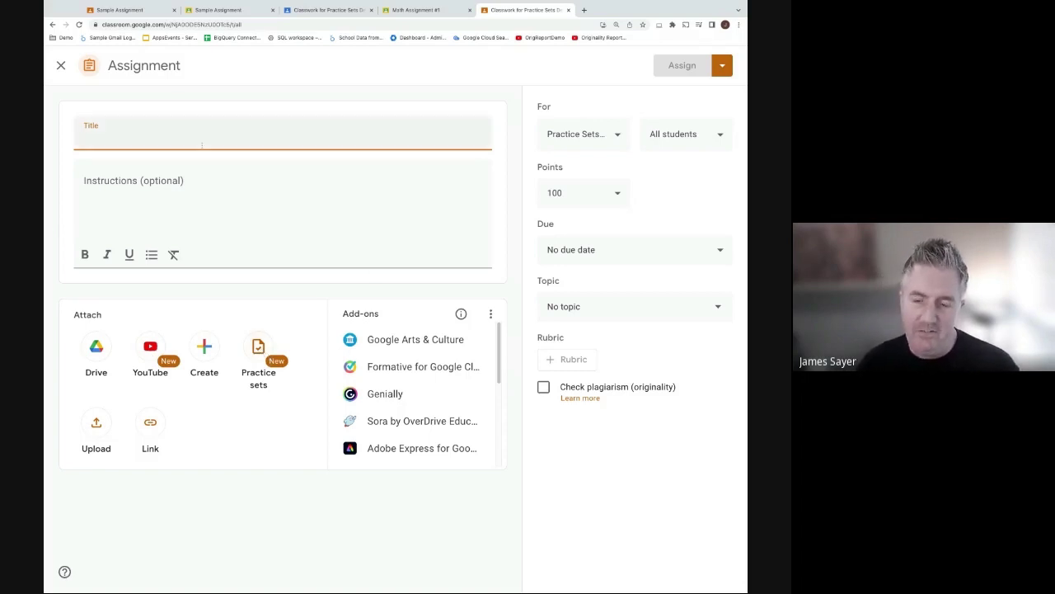
Create a new practice set for the assignment and title it "Algebra".
left_click(256, 351)
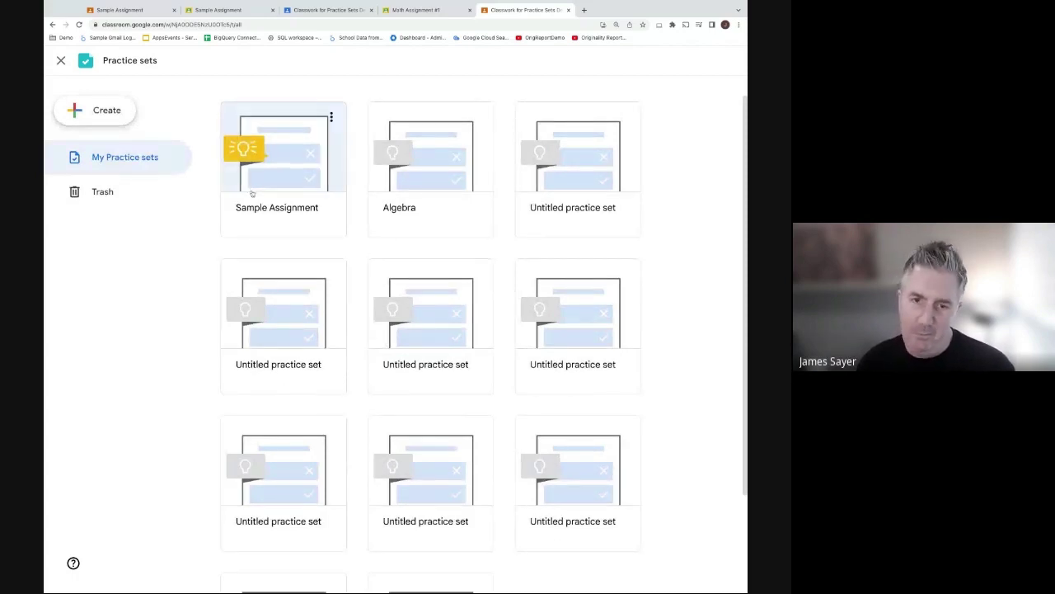
left_click(108, 107)
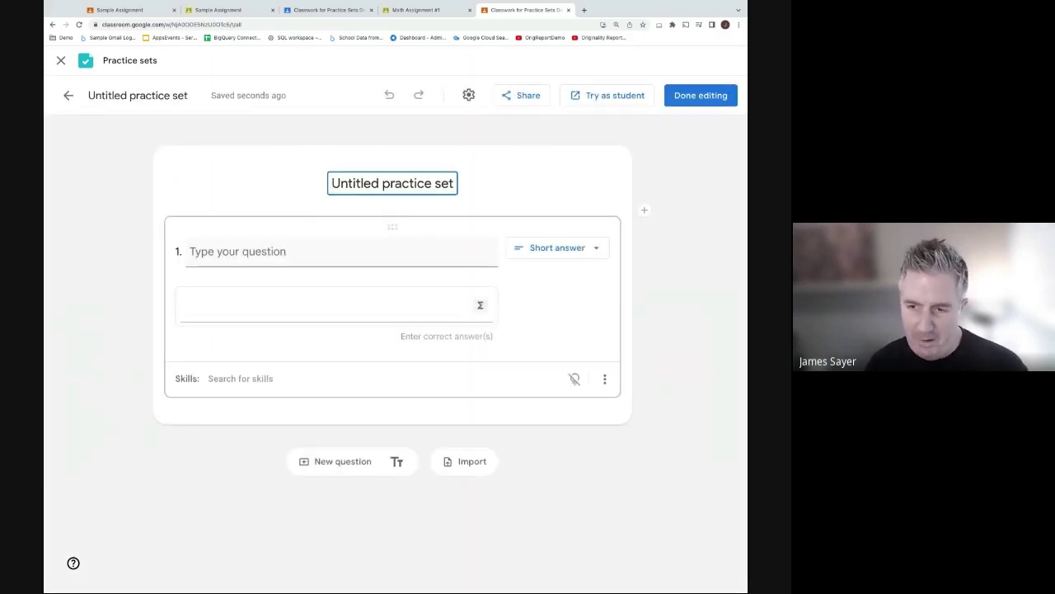
double_click(373, 183)
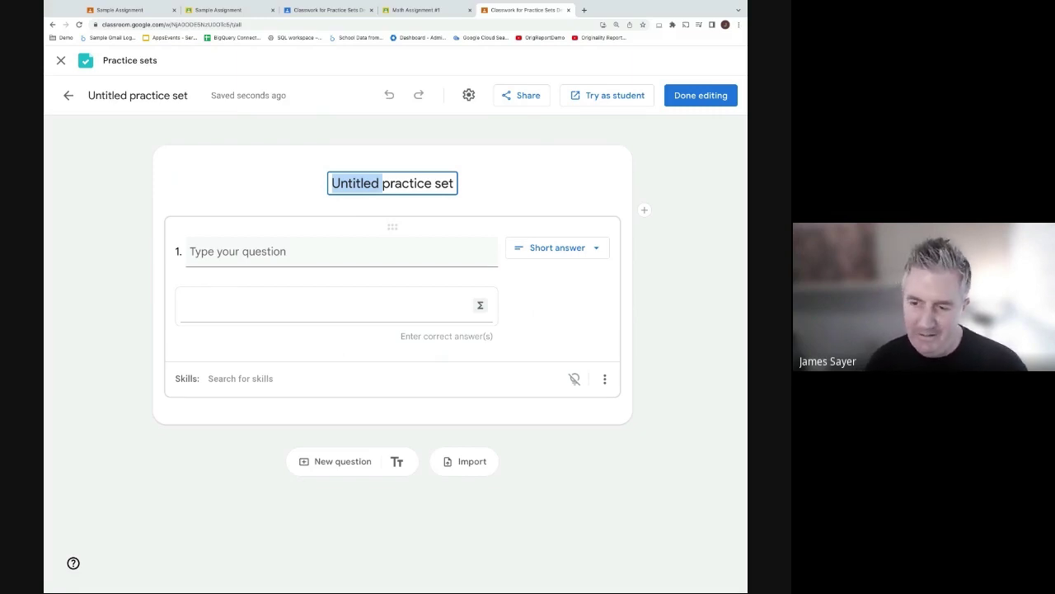
double_click(407, 183)
key("ctrl+a")
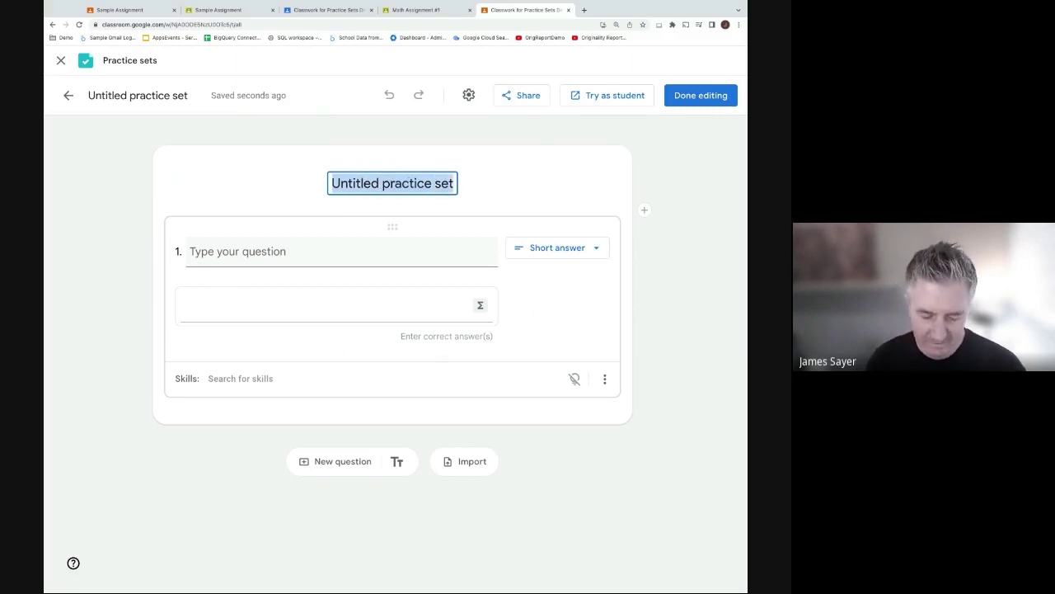
type("Algebra")
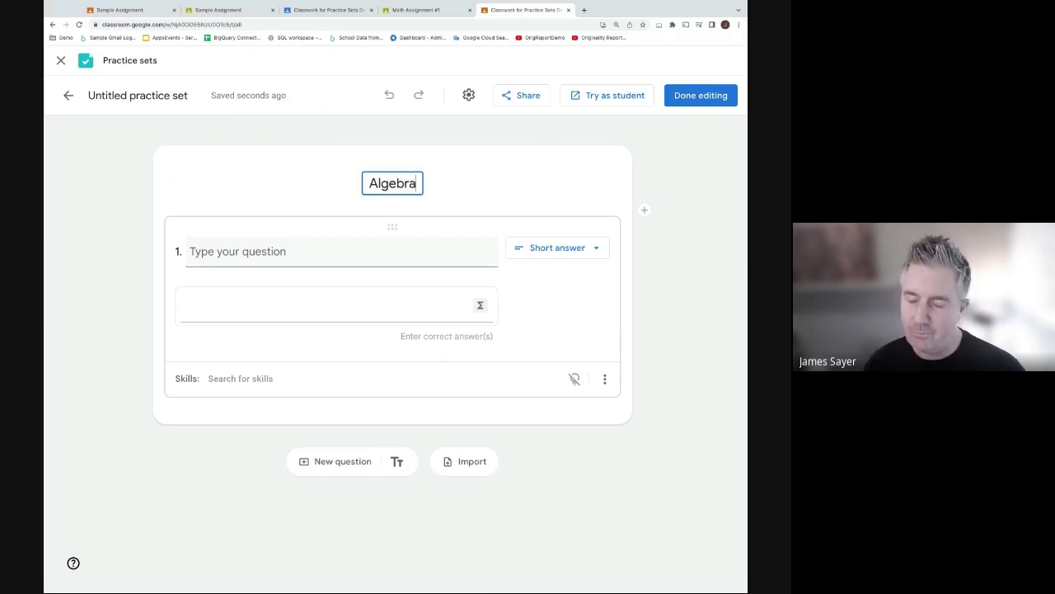
left_click(655, 187)
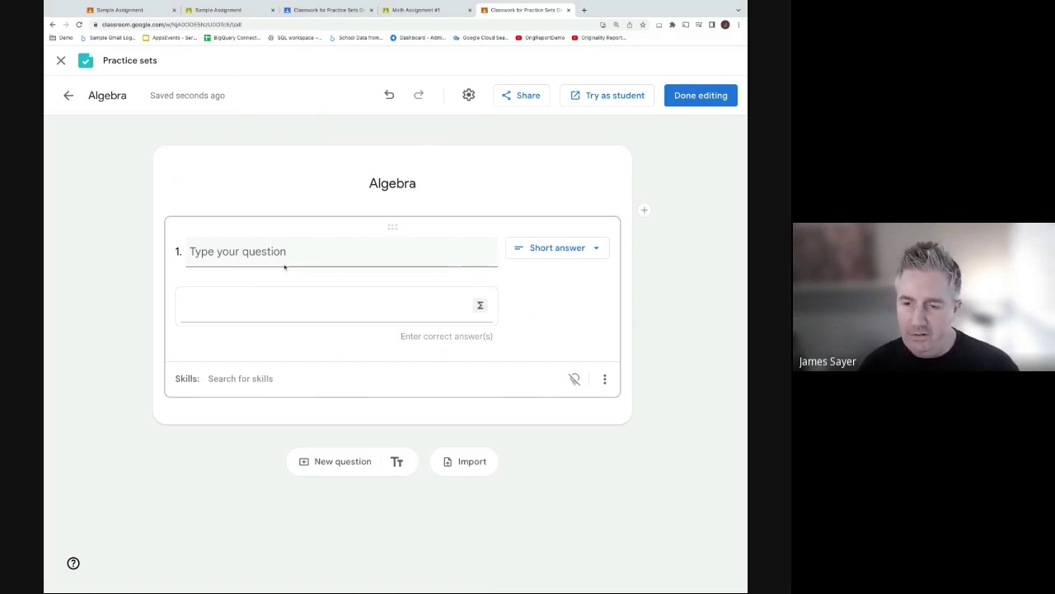
Enter "Solve b+2=5" as the text of question 1 in the Algebra practice set.
left_click(284, 264)
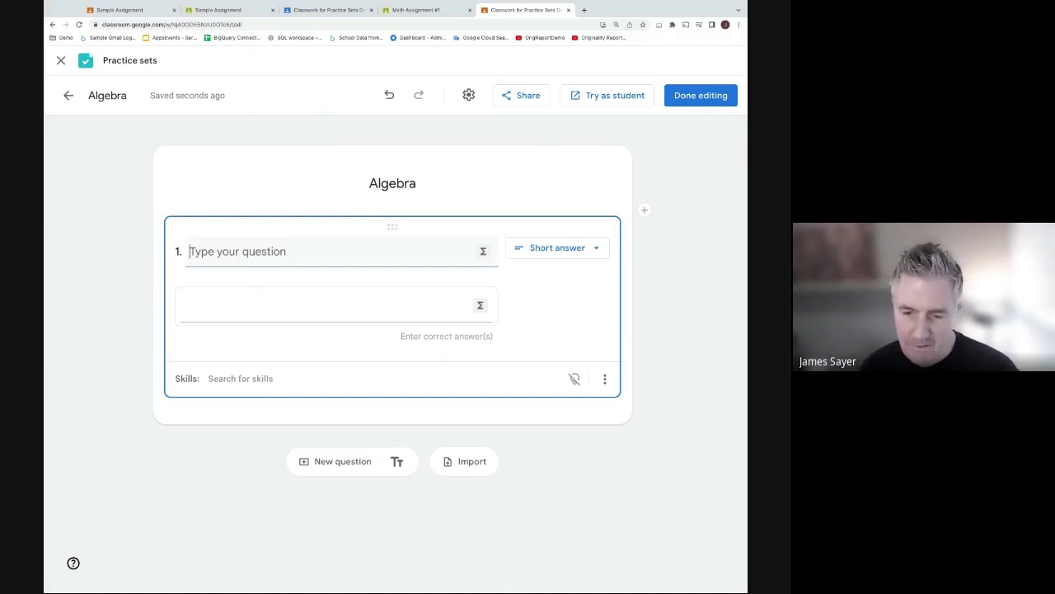
type("Solve")
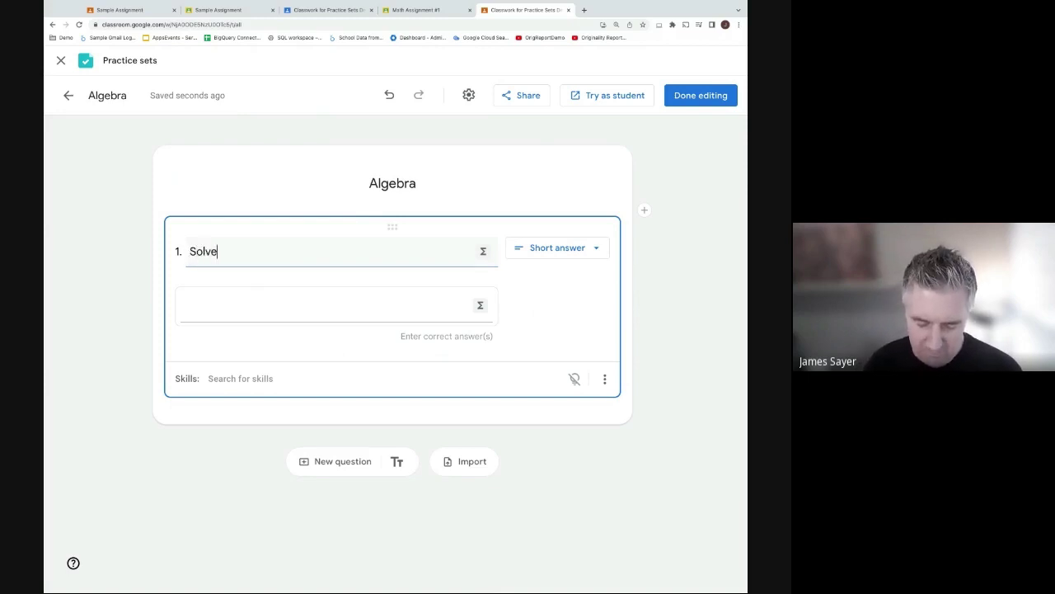
type(" b+")
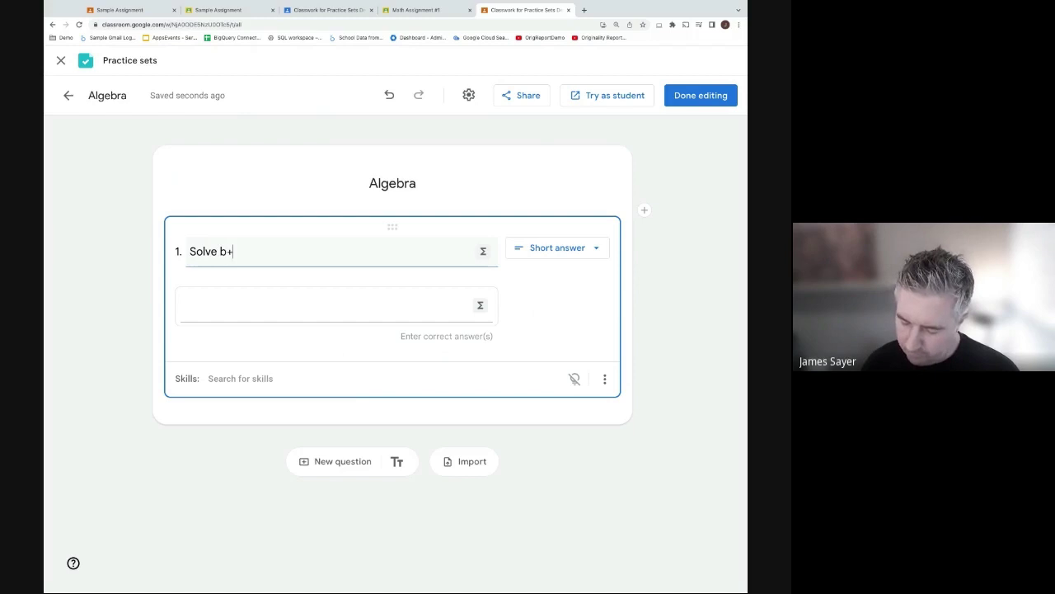
type("2=5")
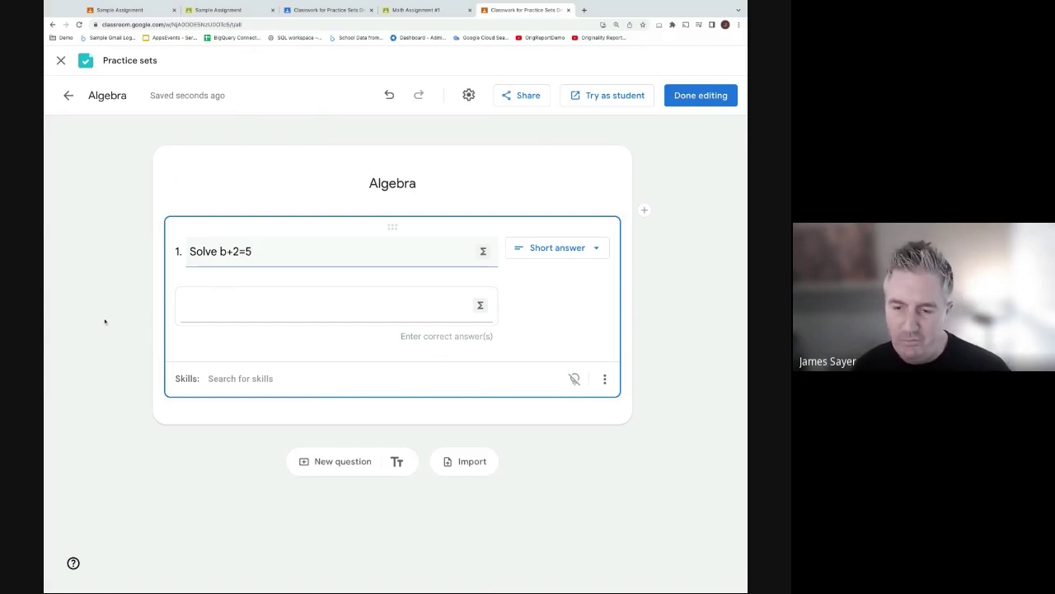
left_click(585, 249)
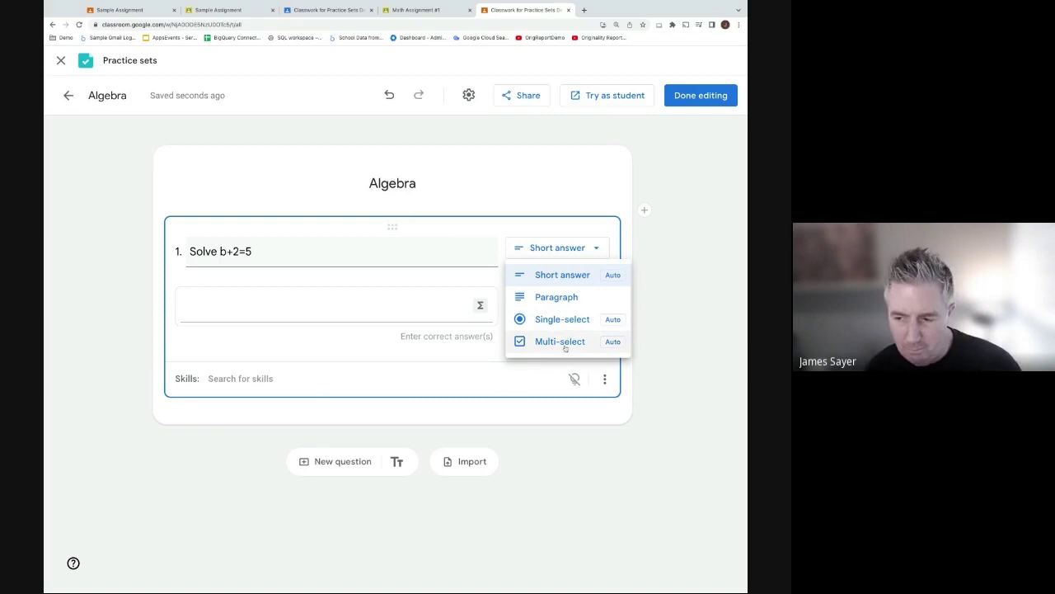
mouse_move(619, 287)
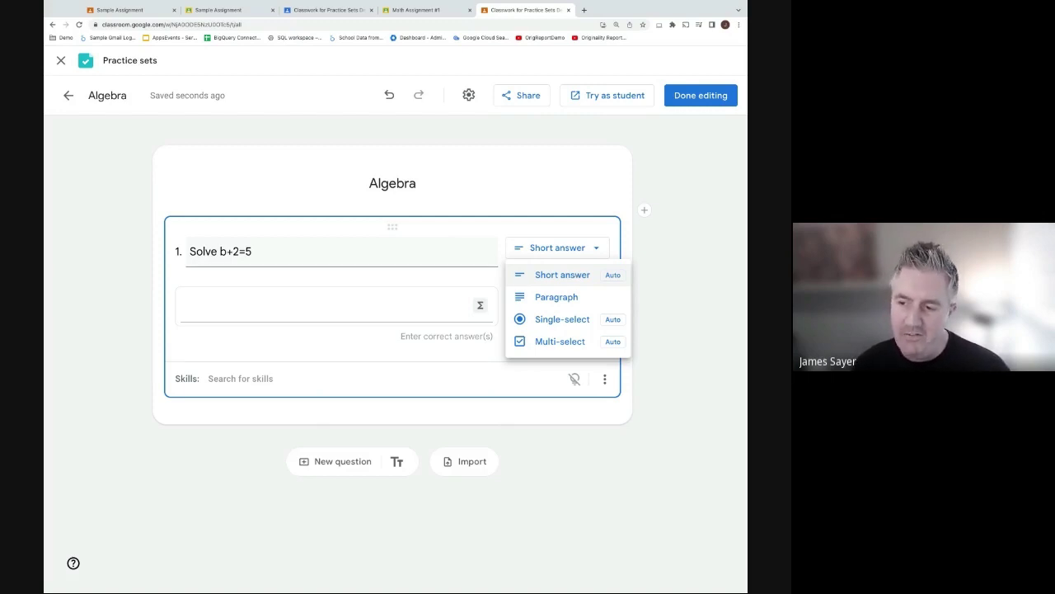
key("Escape")
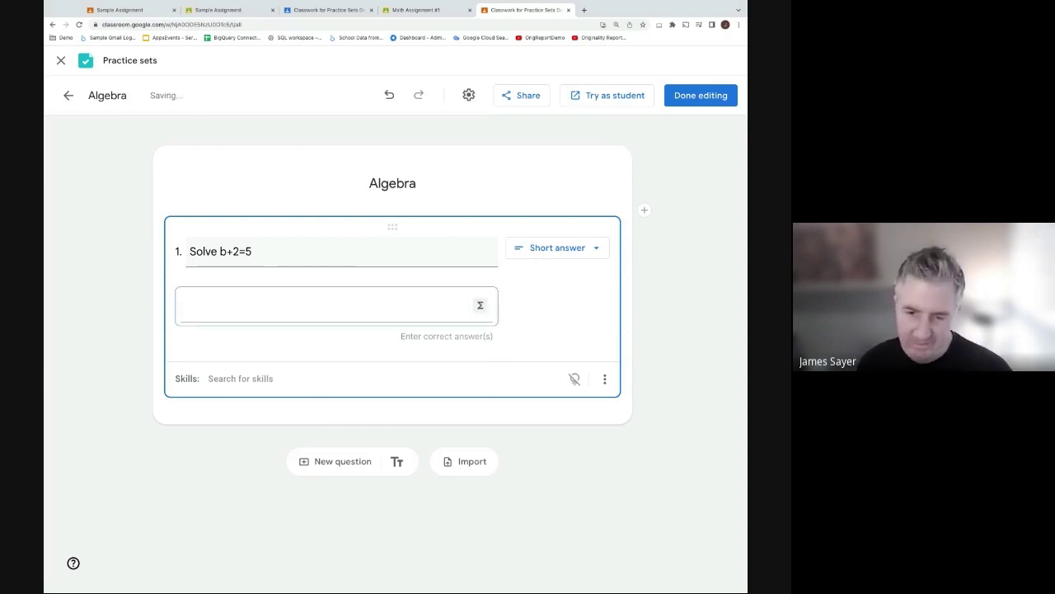
Add "3" and "b=3" as the accepted correct answers for question 1.
type("3")
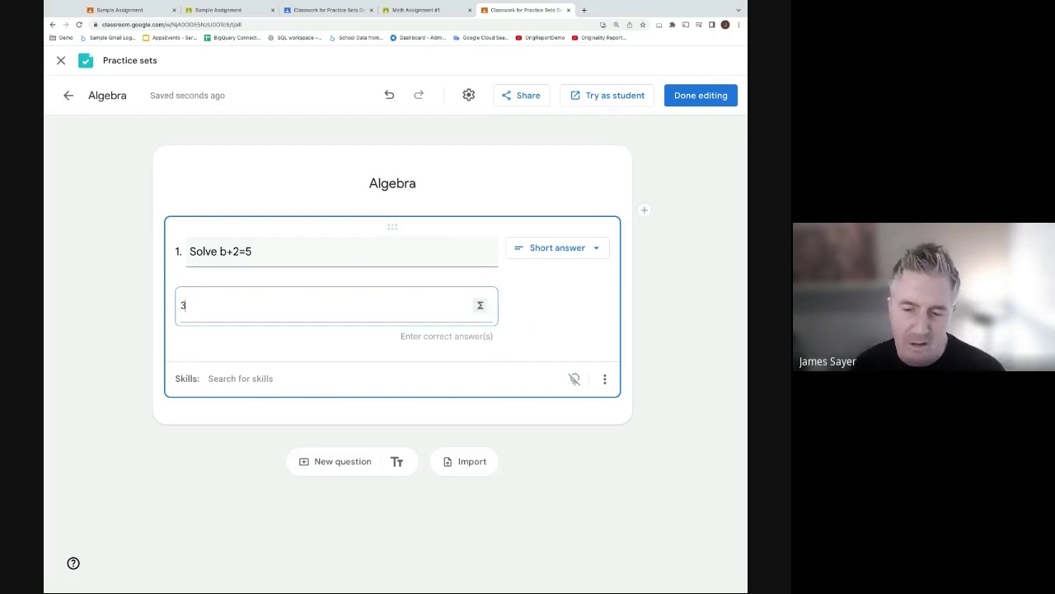
key("Return")
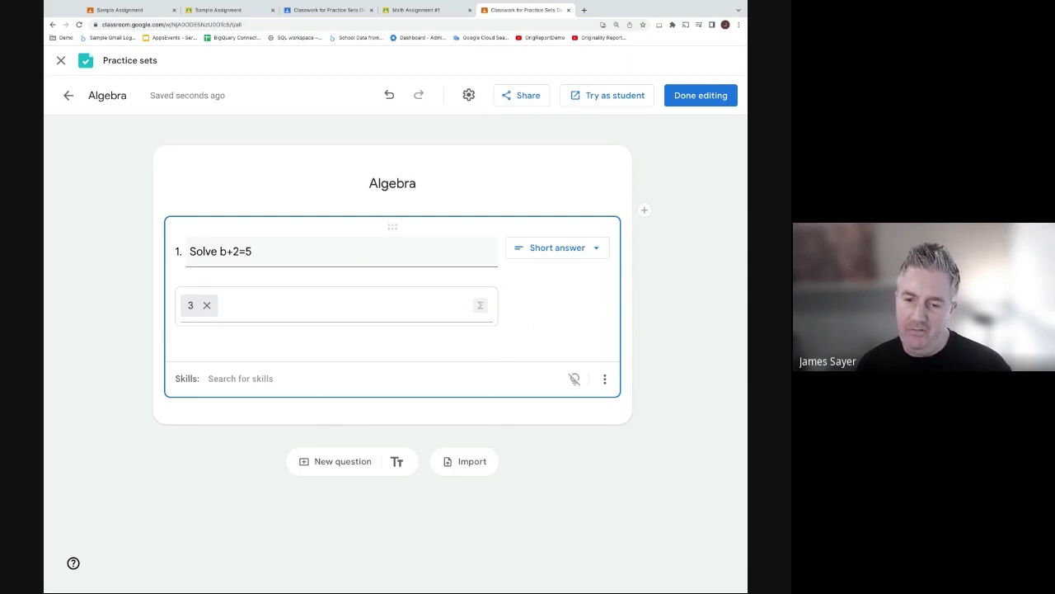
left_click(221, 305)
type("b=3")
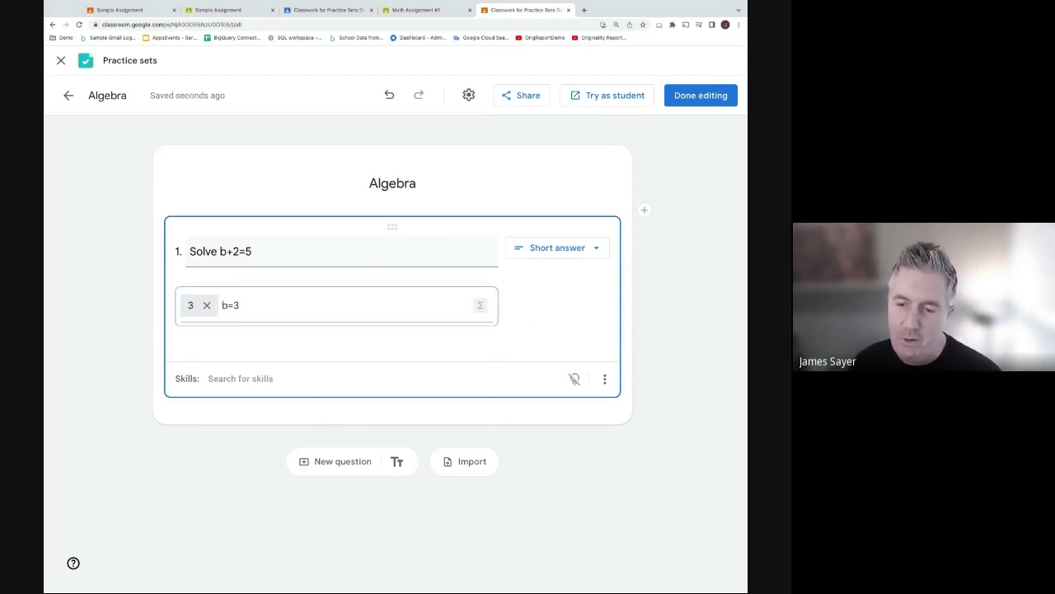
key("Tab")
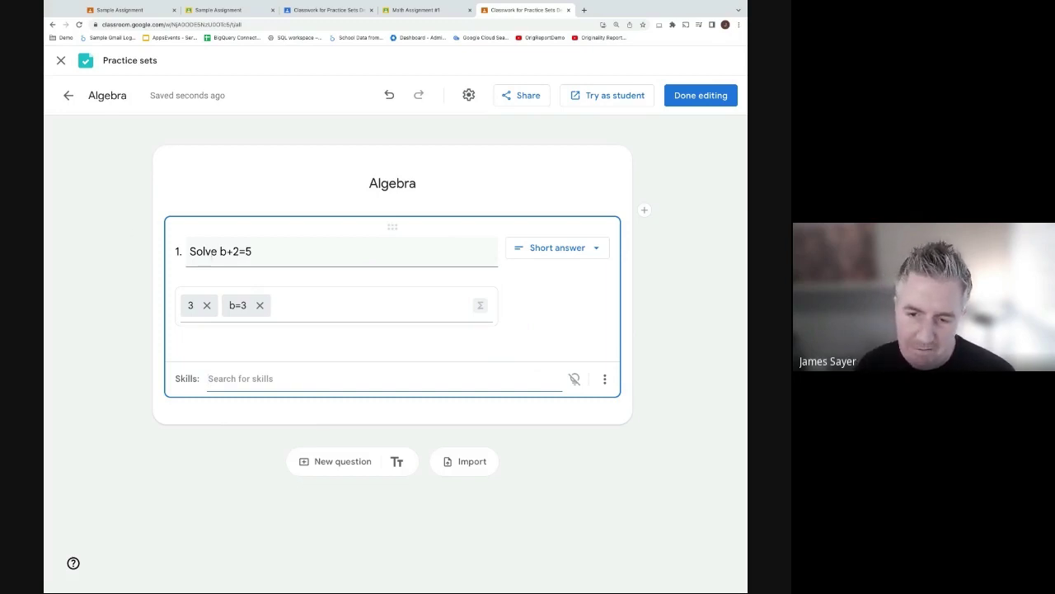
Reword question 1 to read "Solve the linear equation b+2=5".
left_click(216, 251)
type("the equation")
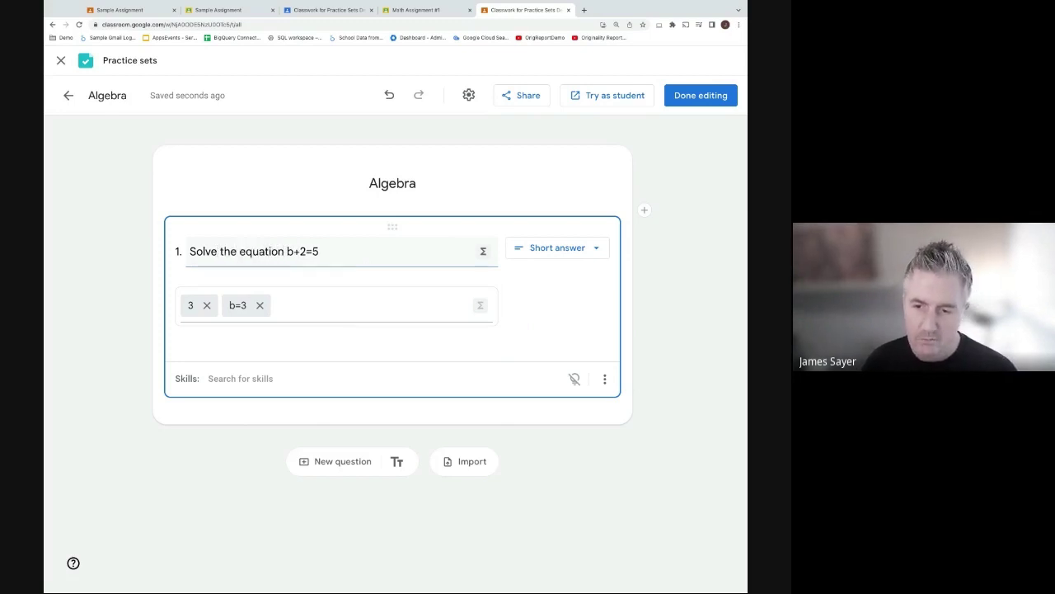
left_click(240, 251)
type("linear")
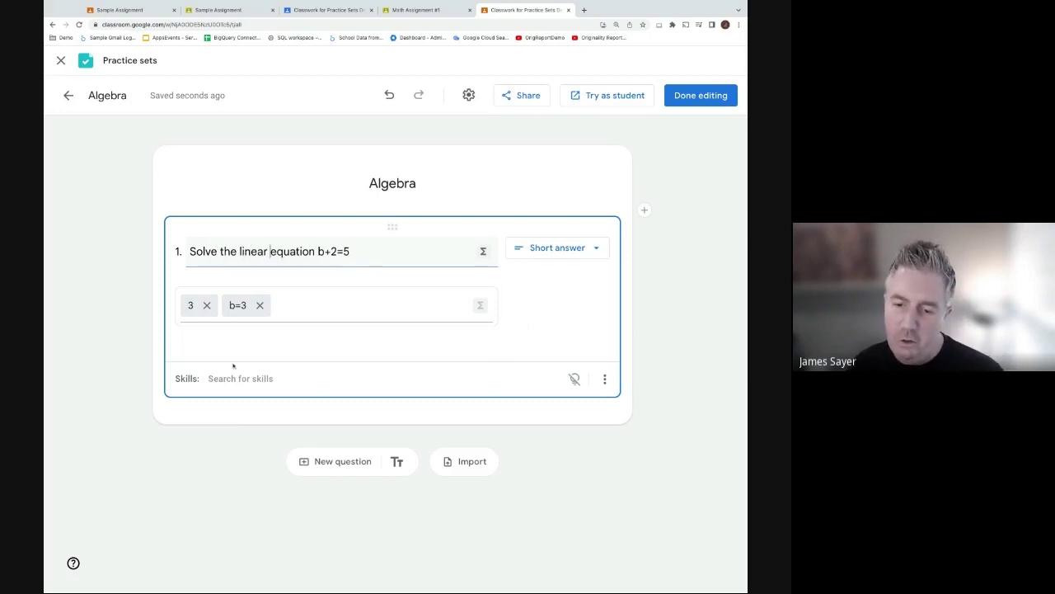
Search the skills for "linear equation" and tag question 1 with the suggested skill "Solve linear equations".
left_click(228, 377)
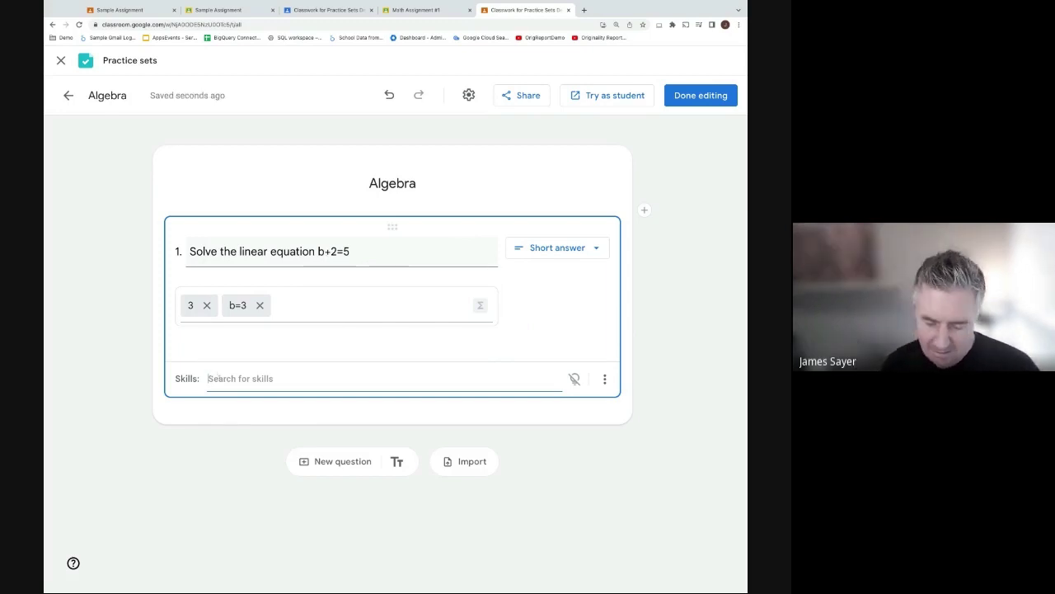
type("linear equation")
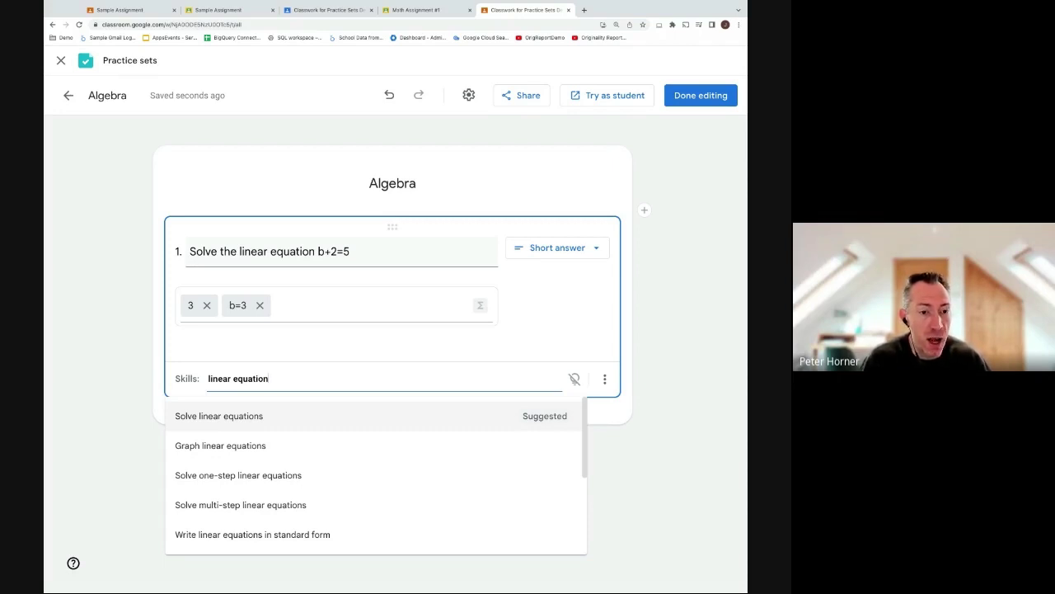
key("Return")
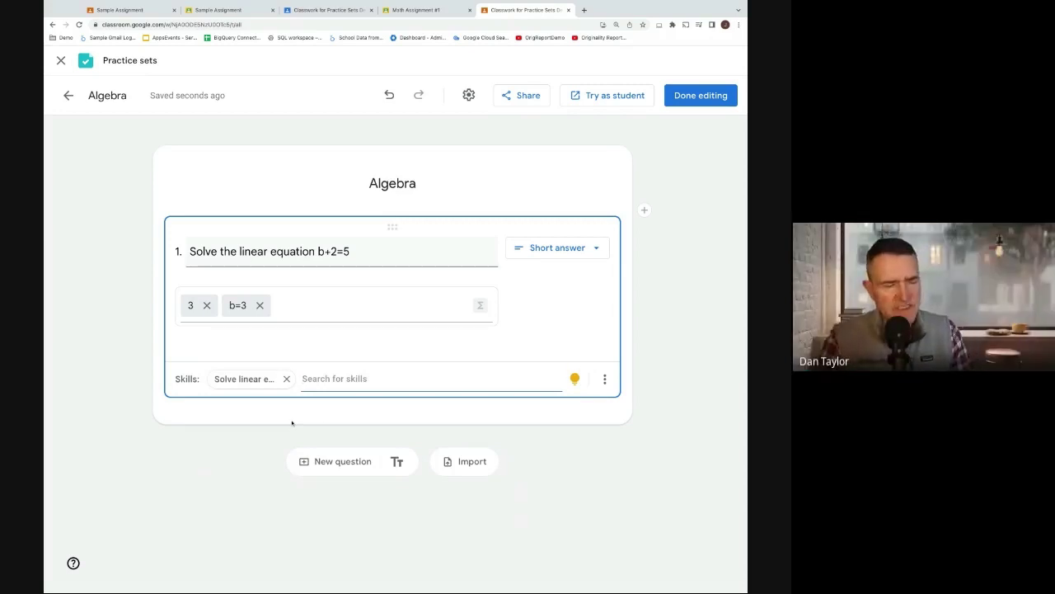
left_click(664, 484)
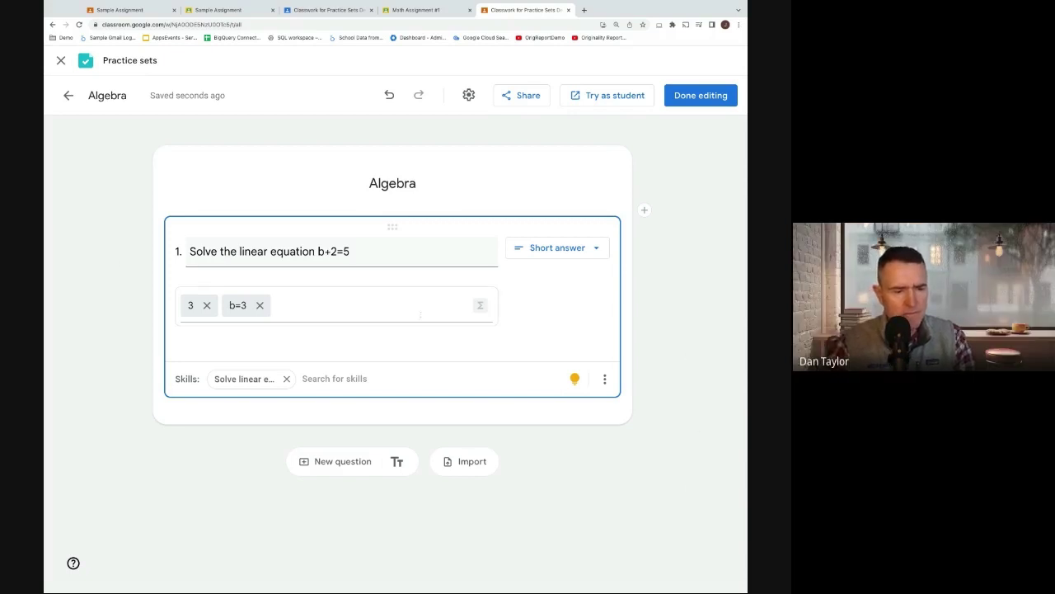
Preview the practice set as a student, show the hint for question 1 and close it.
mouse_move(574, 379)
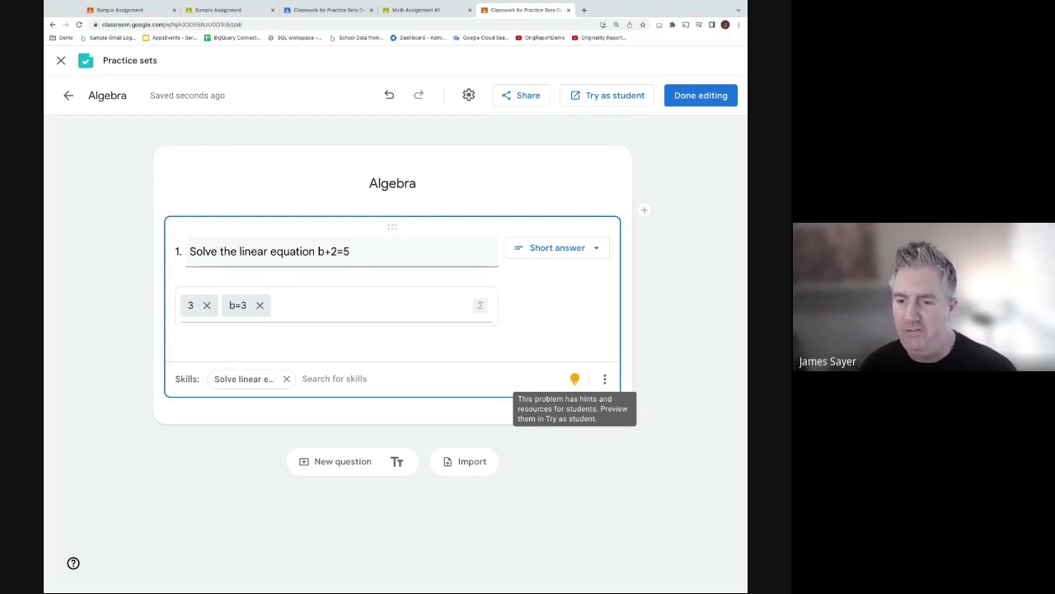
left_click(593, 102)
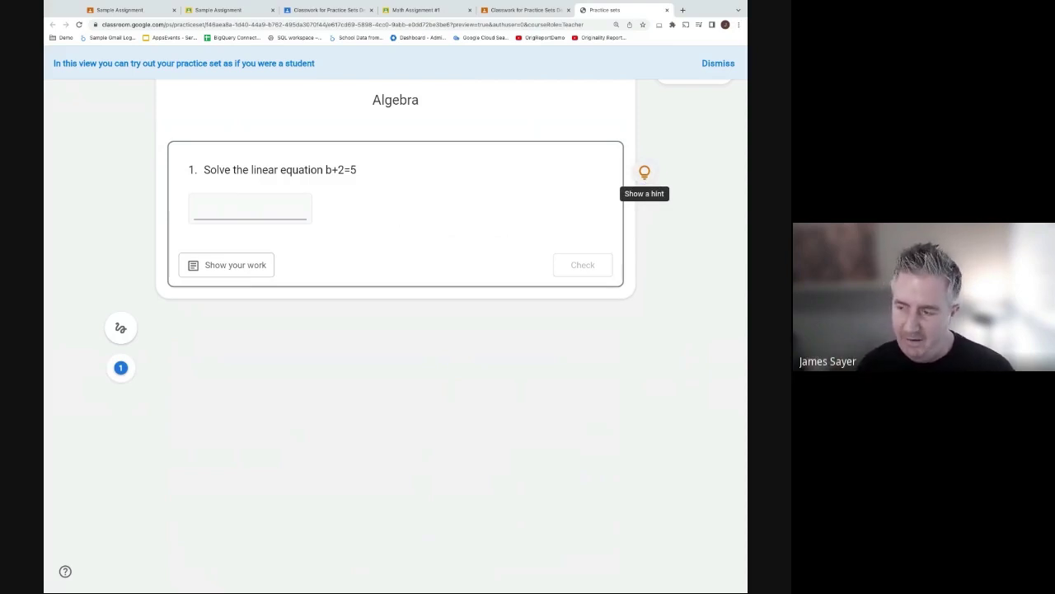
left_click(645, 172)
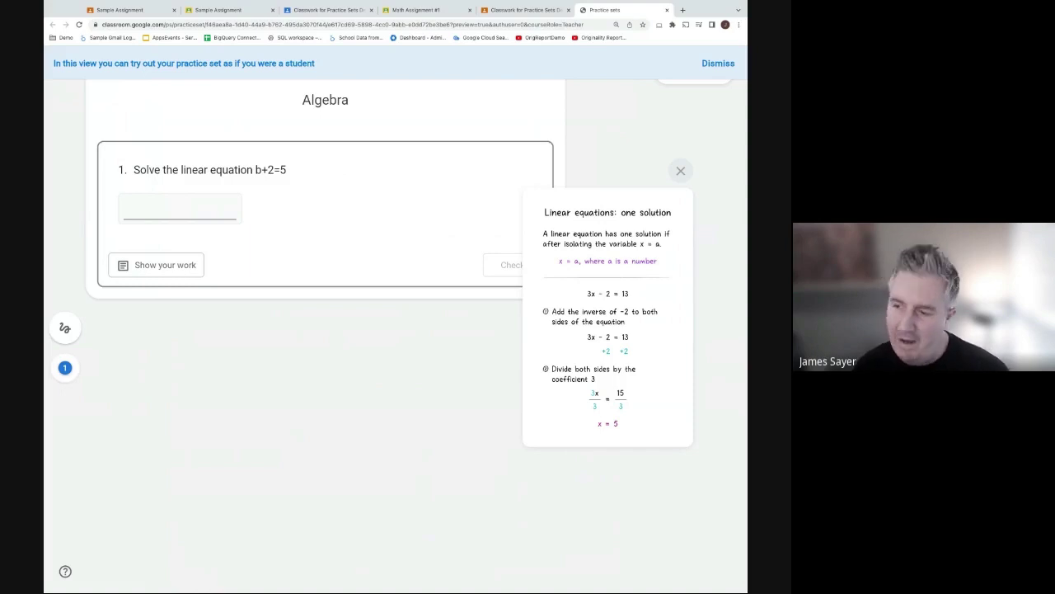
left_click(680, 170)
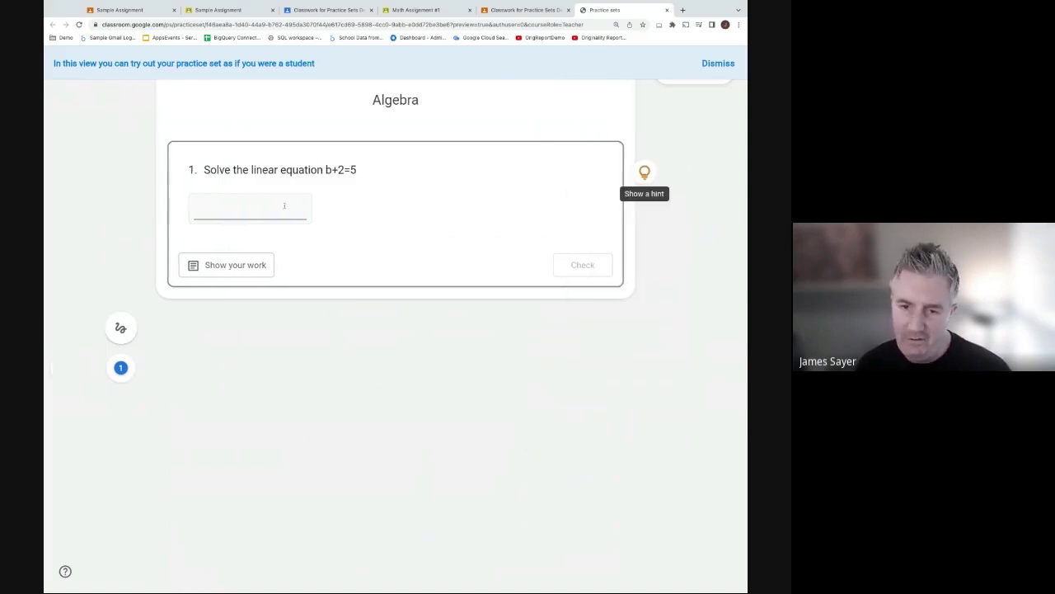
Answer question 1 with 3 in the student preview and check the answer.
left_click(243, 206)
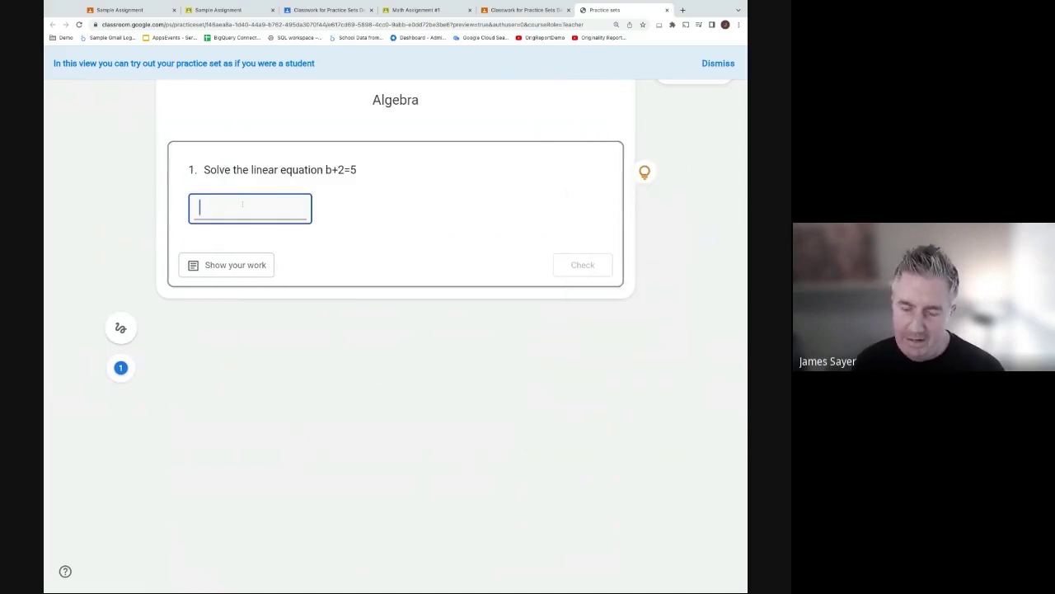
type("3")
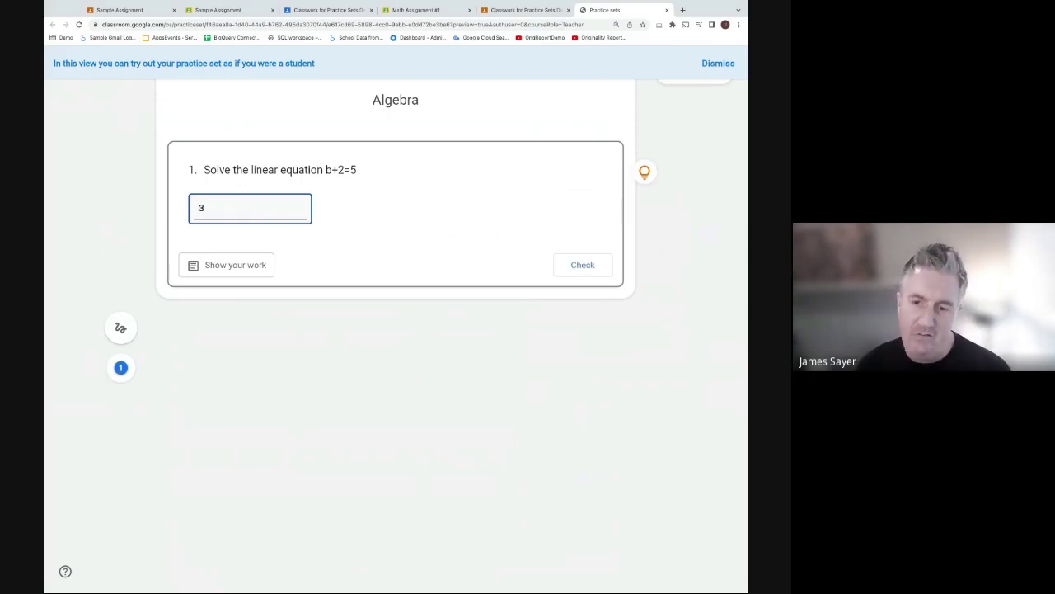
left_click(590, 265)
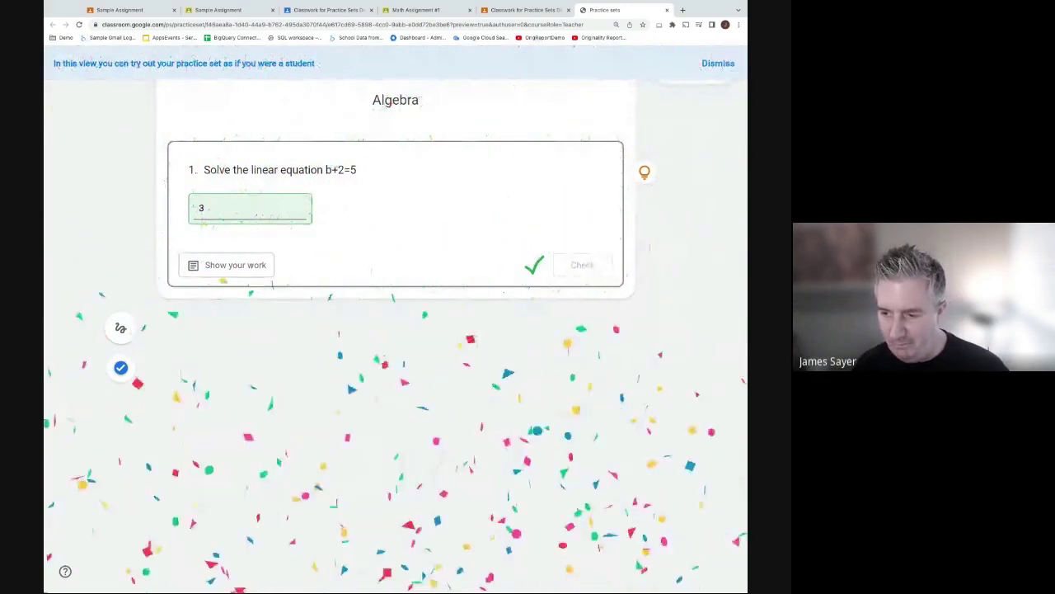
Dismiss the student-view notice and close the student preview to return to the practice set editor.
left_click(709, 63)
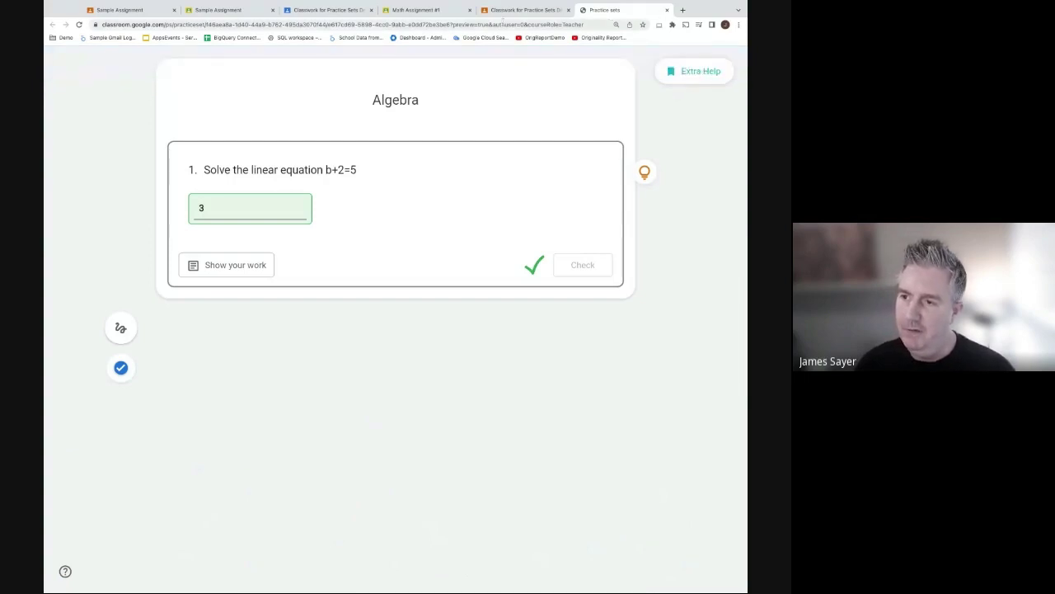
left_click(524, 10)
left_click(584, 10)
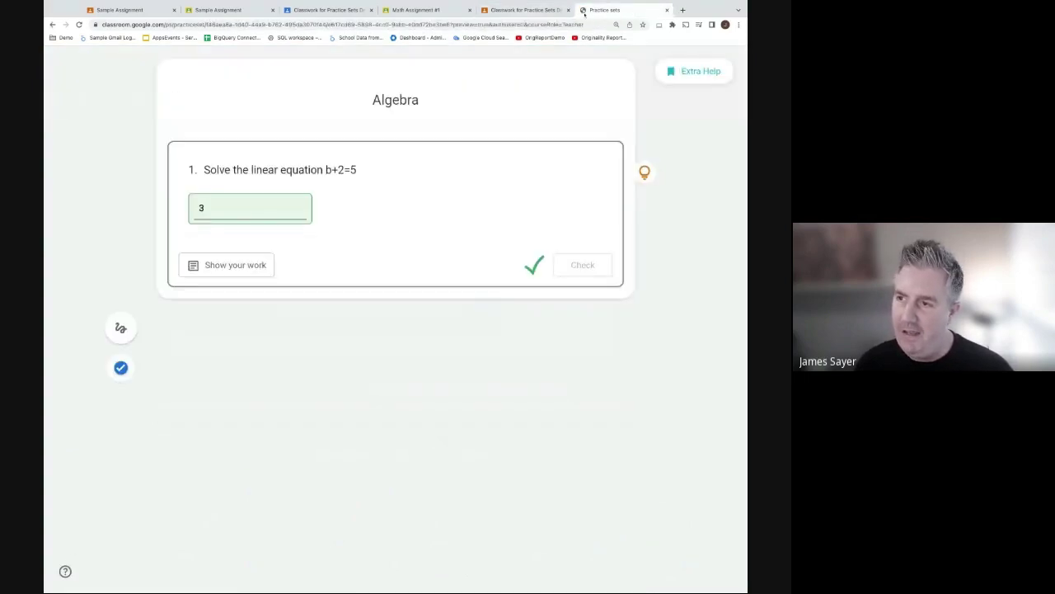
left_click(667, 10)
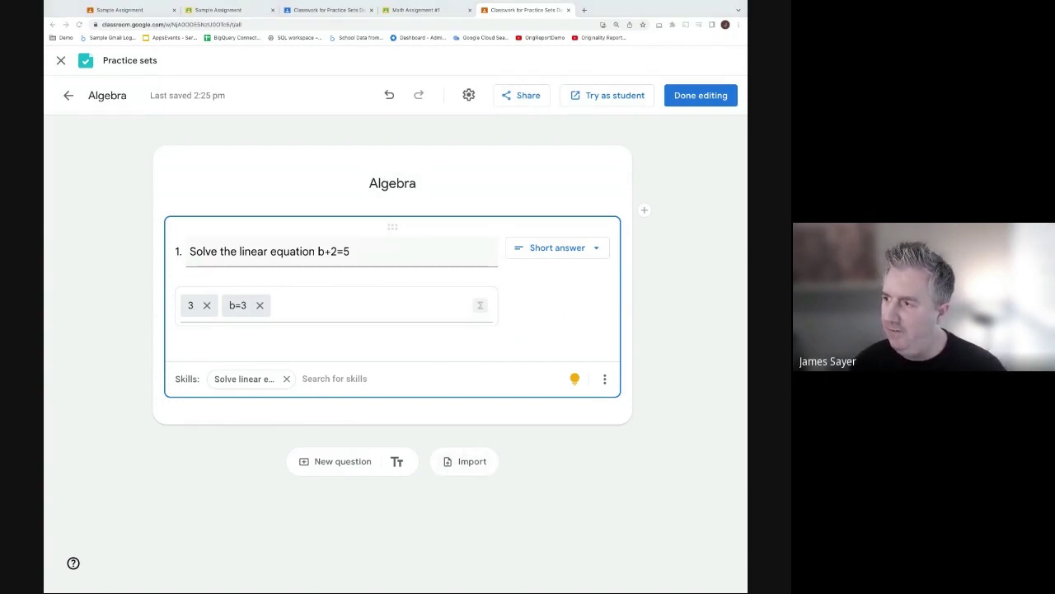
left_click(436, 547)
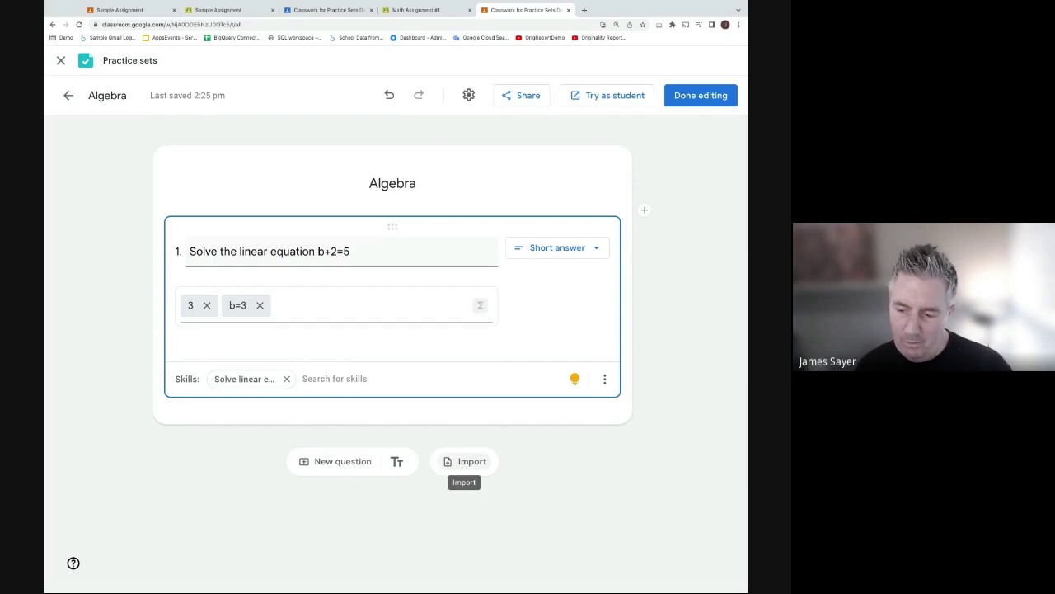
Open the One-Step Equations PDF from the recent Drive files for importing questions.
left_click(466, 460)
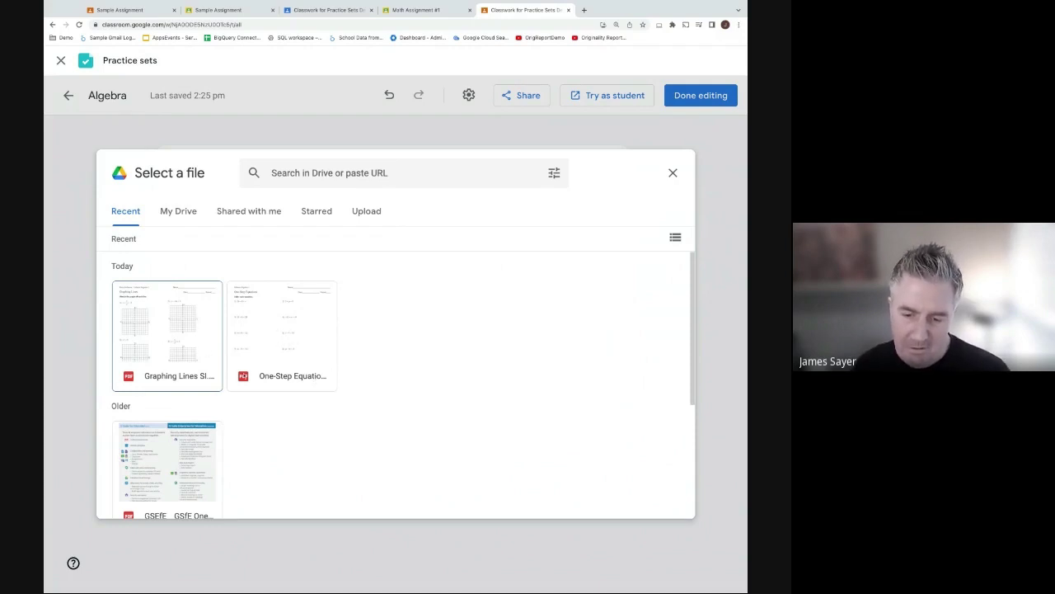
left_click(286, 331)
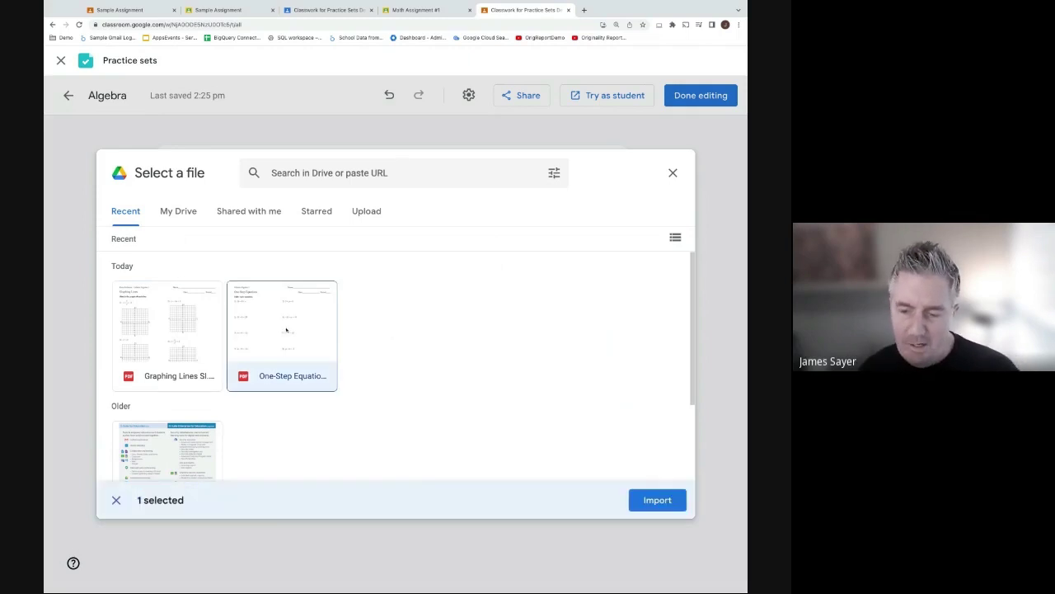
double_click(287, 330)
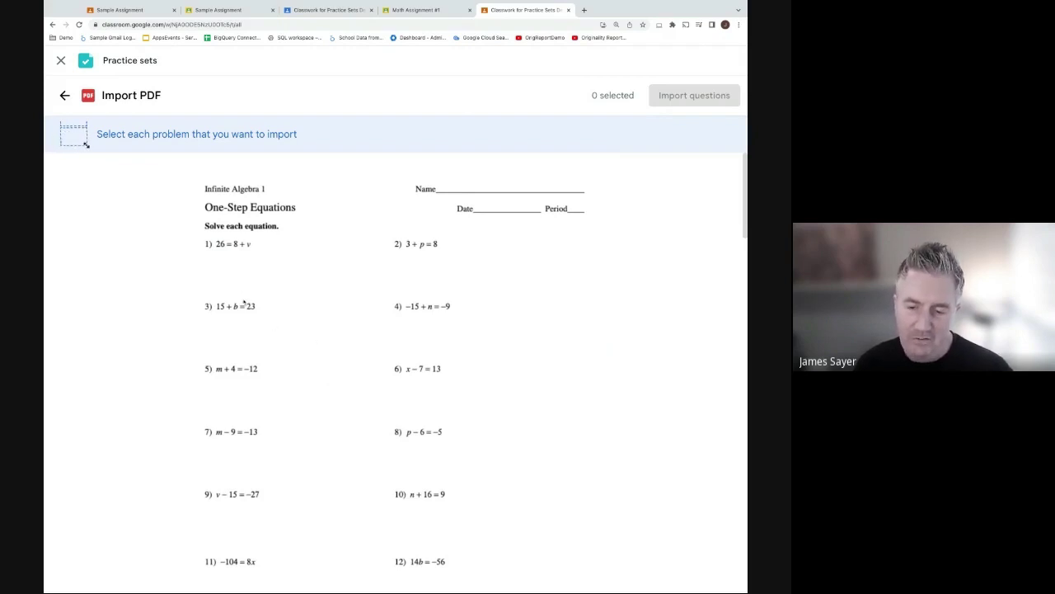
Mark the equations of problems 3, 4, 6 and 9 in the PDF and import them as questions.
left_click_drag(213, 296, 259, 316)
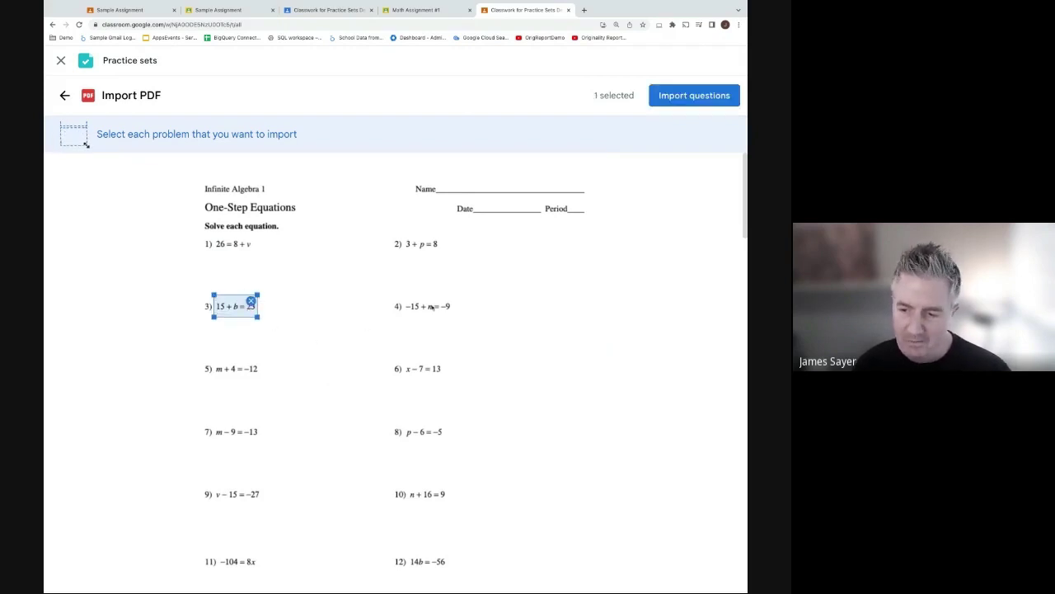
left_click_drag(404, 296, 460, 316)
left_click_drag(405, 360, 447, 379)
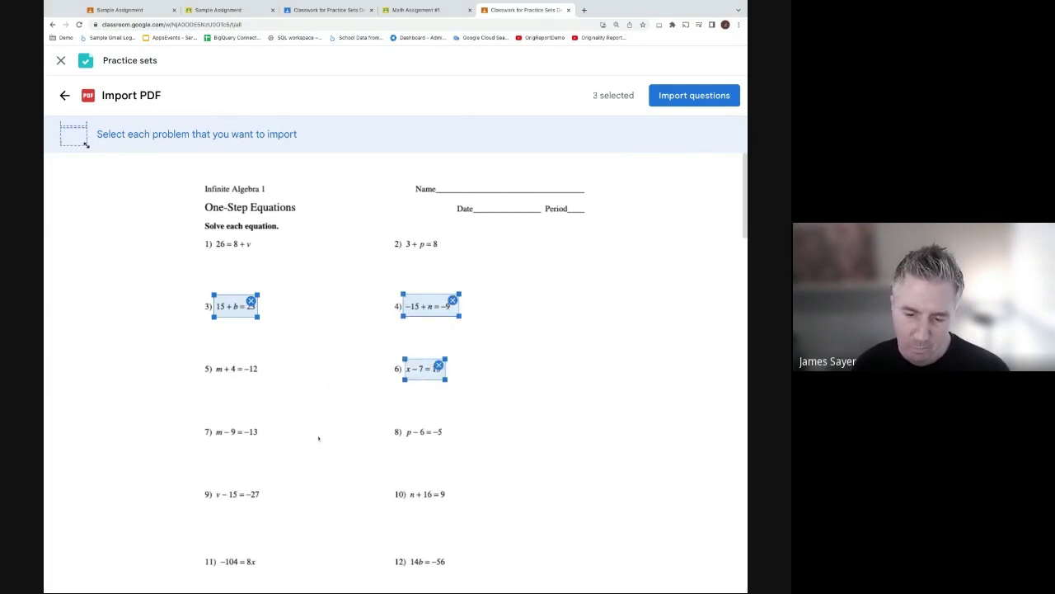
left_click_drag(212, 484, 264, 505)
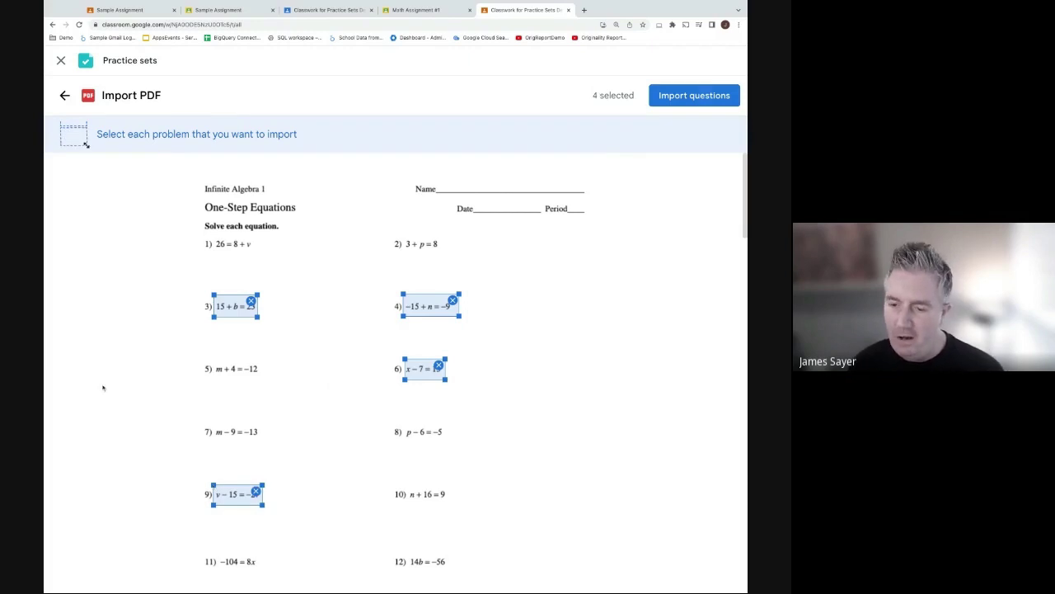
left_click(713, 96)
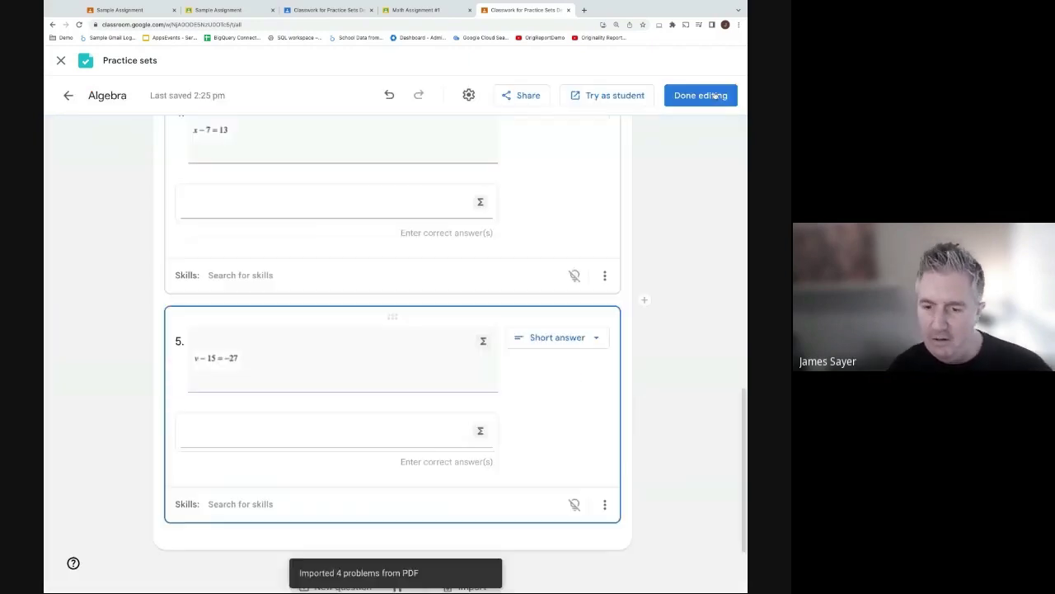
Add the text "Solve the equation" to question 2, above the imported equation image.
scroll(292, 362, "up", 3)
scroll(291, 357, "up", 3)
scroll(218, 278, "up", 2)
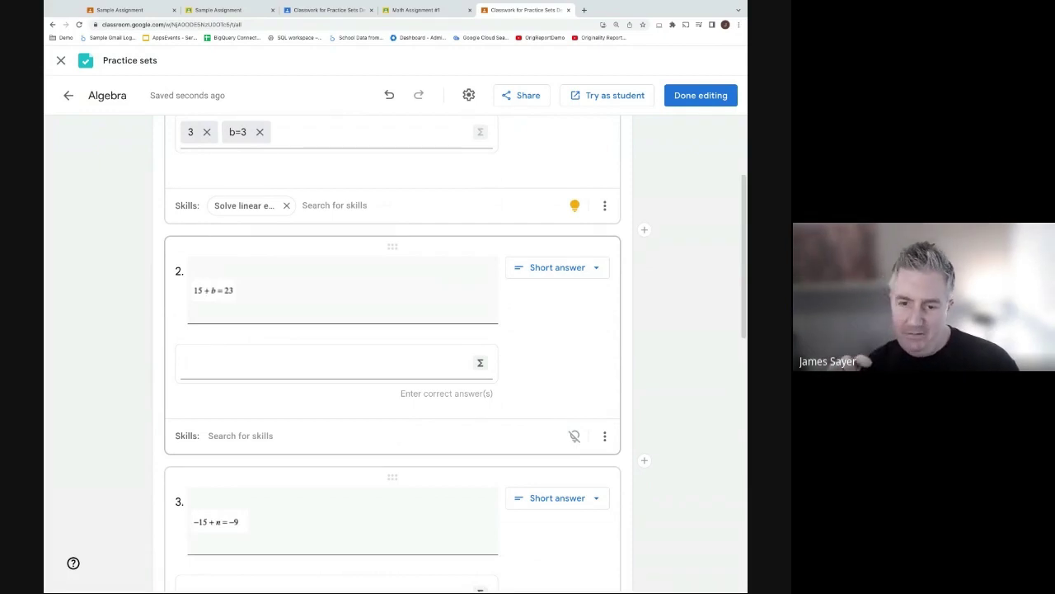
left_click(214, 272)
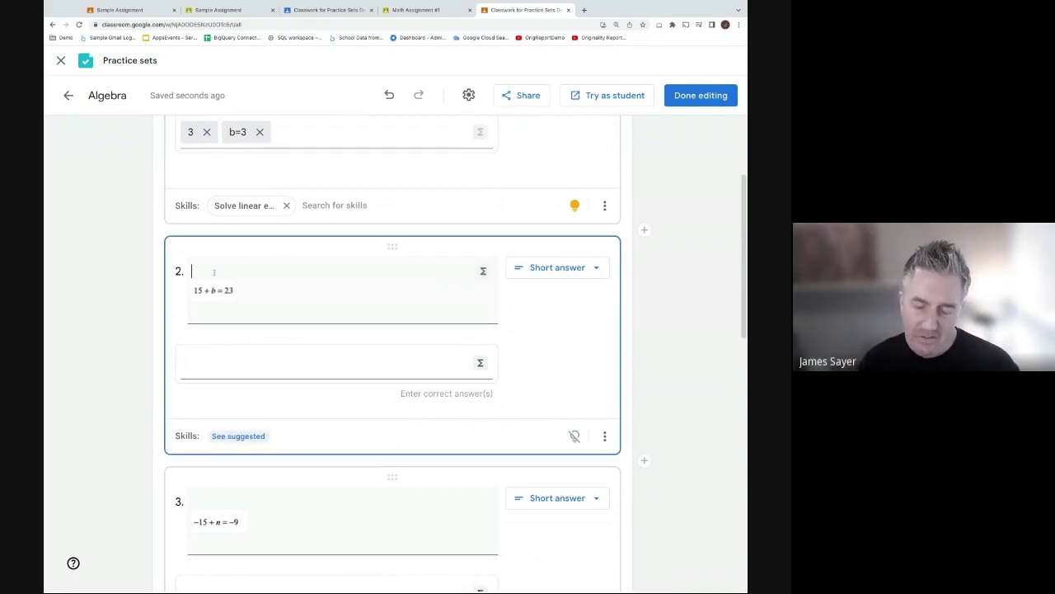
type("Solve t")
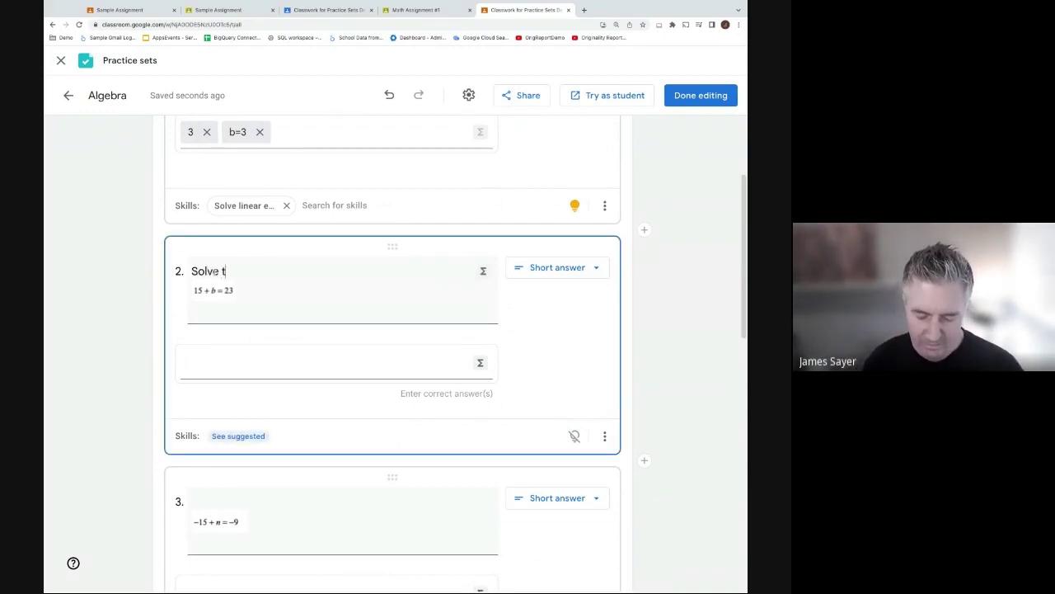
type("he equation")
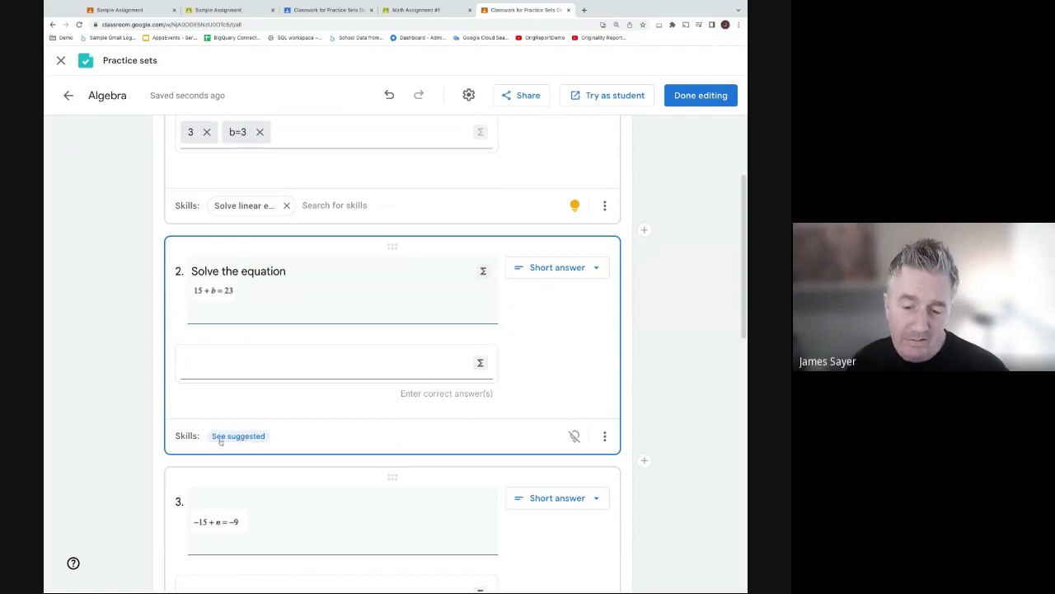
Tag question 2 with the suggested skill "Solve linear equations" and enter 8 as its correct answer.
scroll(221, 442, "down", 2)
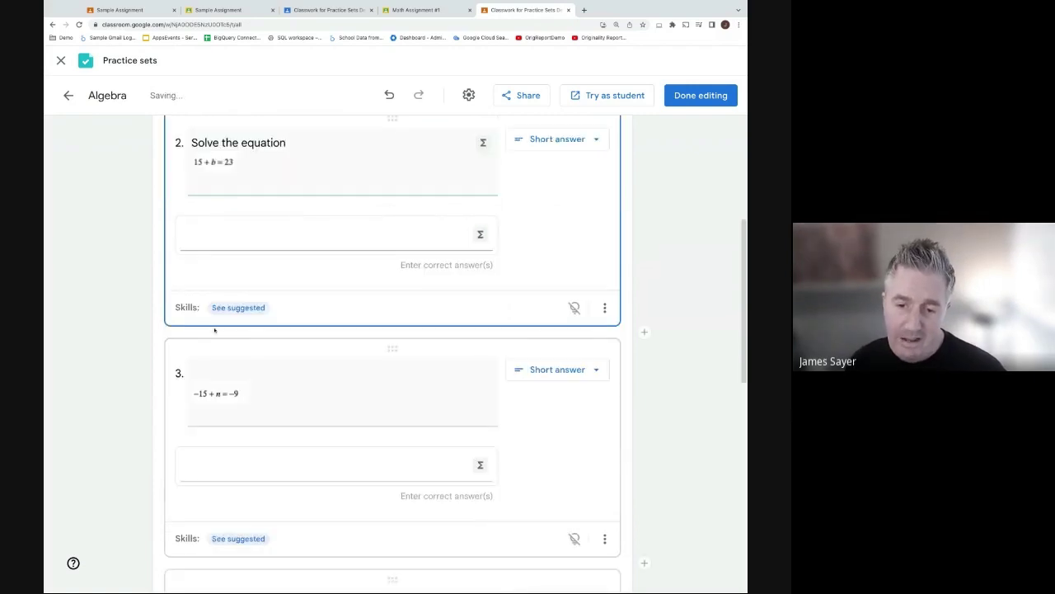
scroll(201, 331, "up", 1)
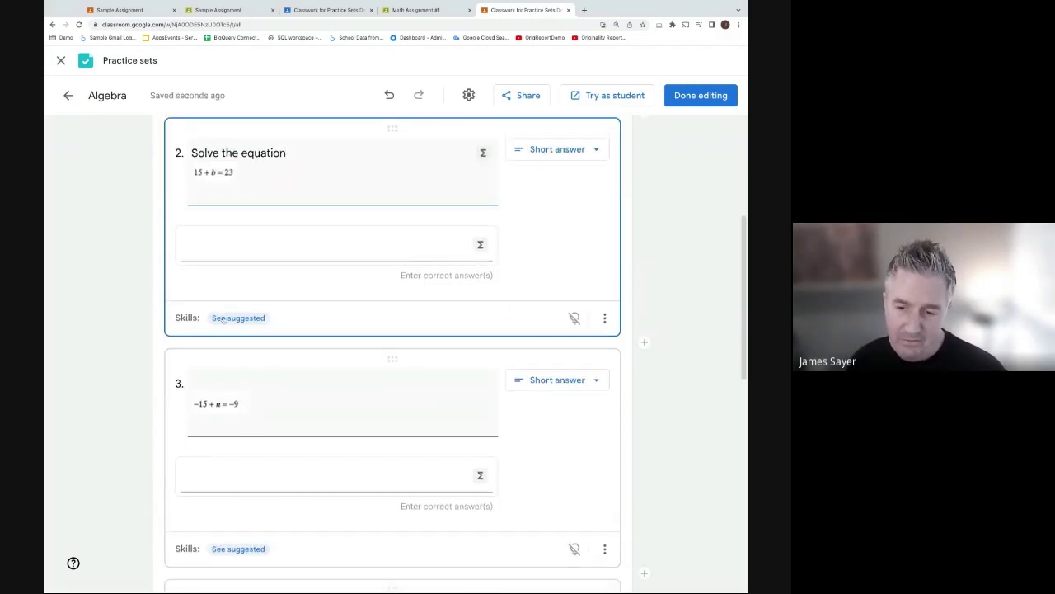
left_click(229, 318)
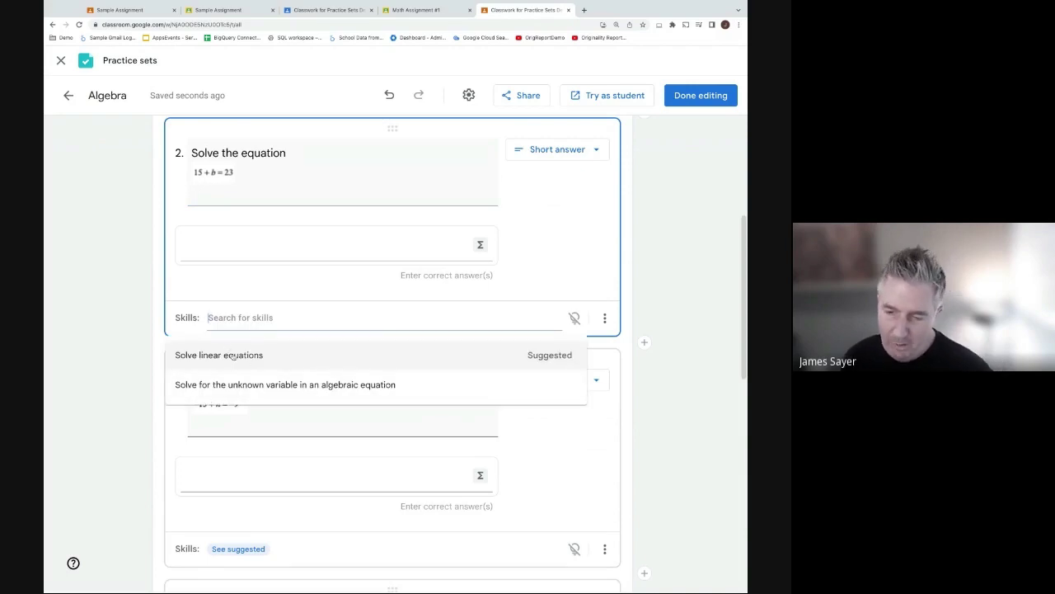
left_click(234, 356)
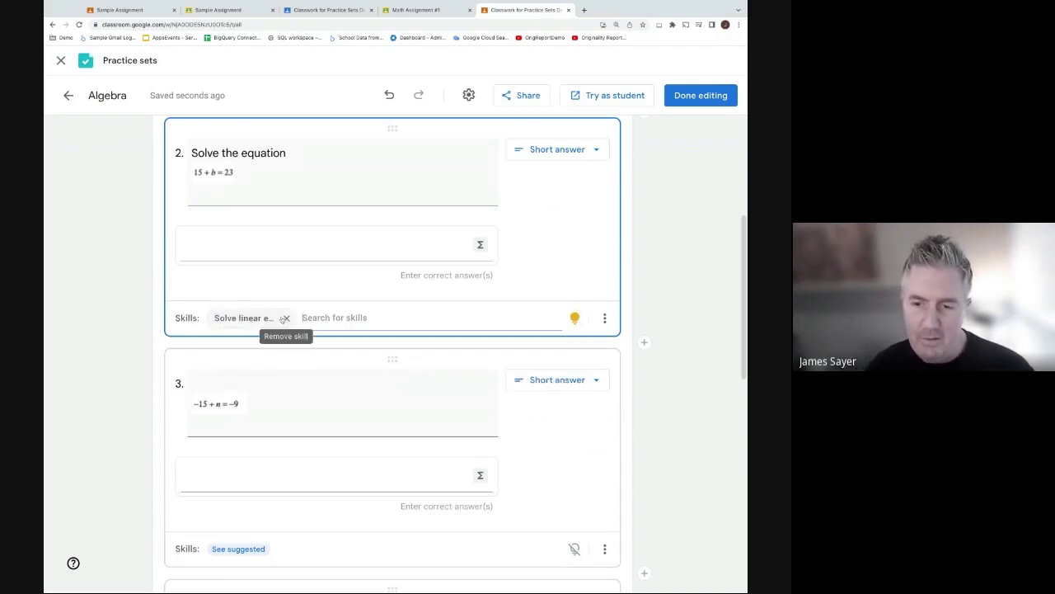
left_click(207, 245)
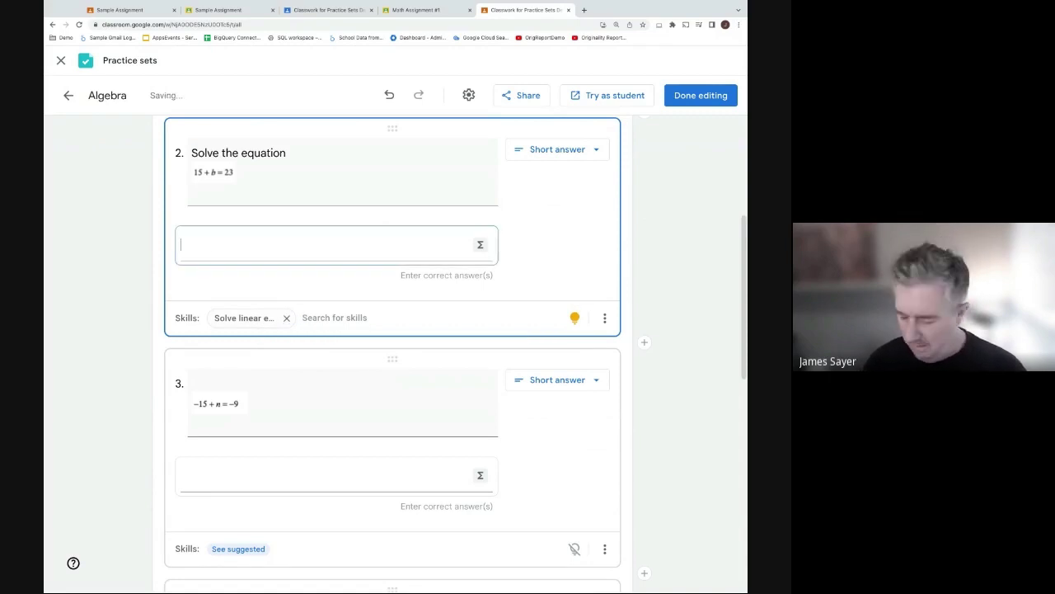
type("8")
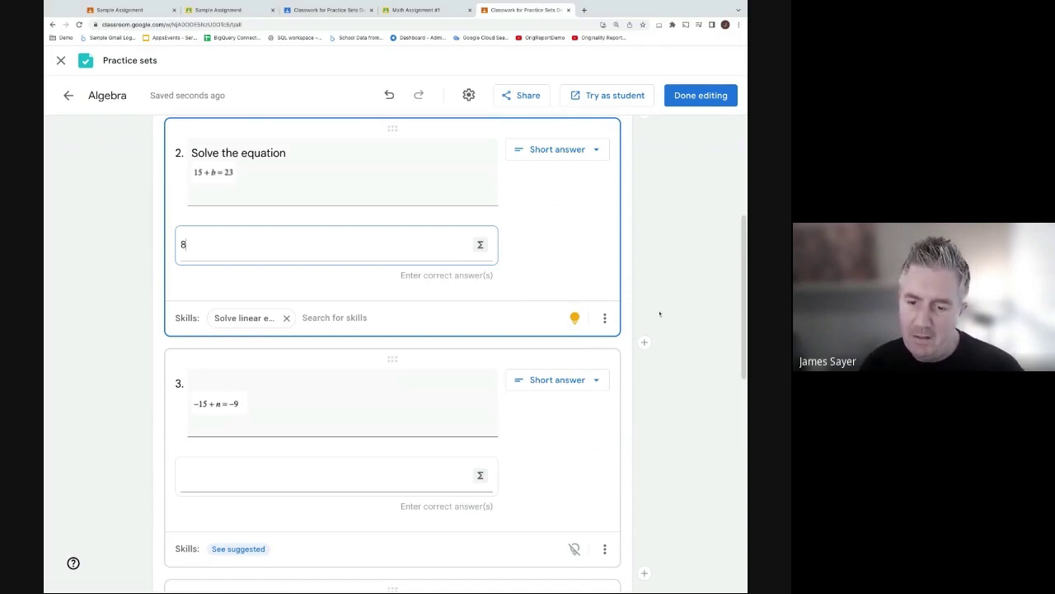
Add a new blank question at the end of the practice set.
scroll(660, 313, "down", 5)
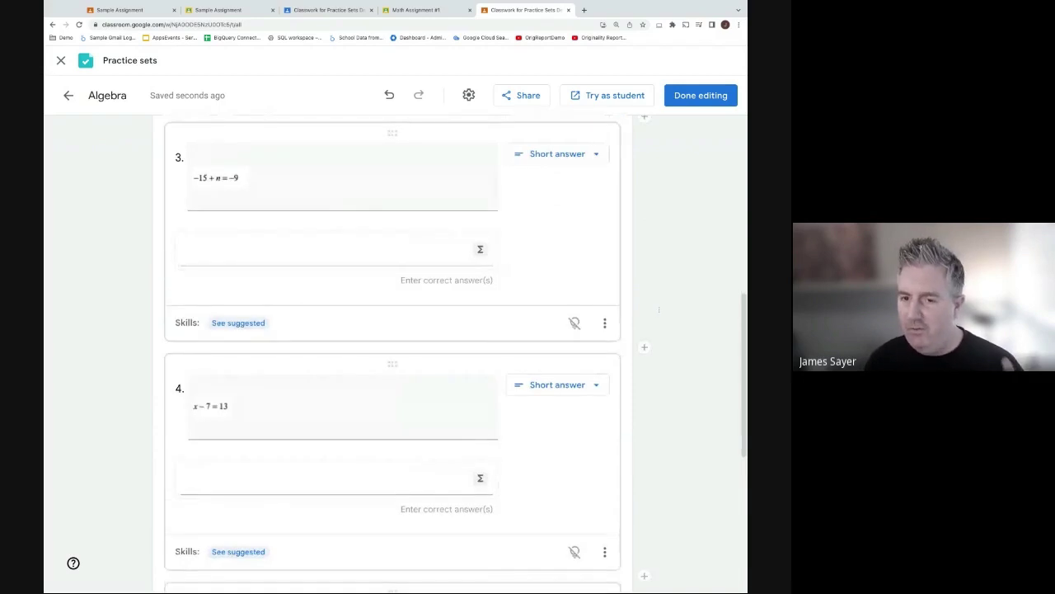
scroll(659, 314, "down", 5)
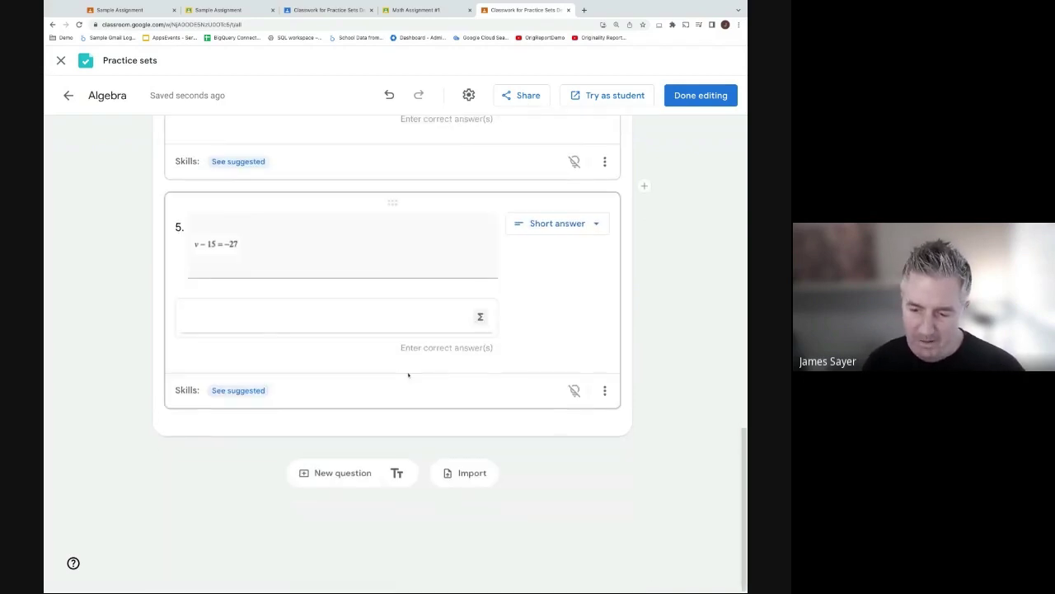
left_click(324, 472)
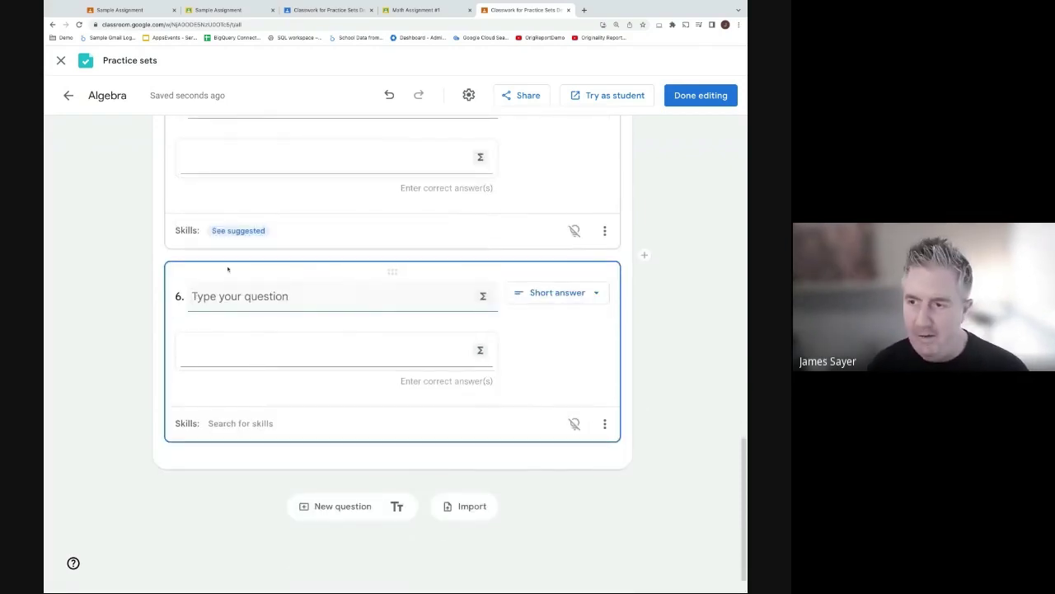
Turn on "Allow equivalent answers" in the practice set's autograding settings and save them.
left_click(469, 95)
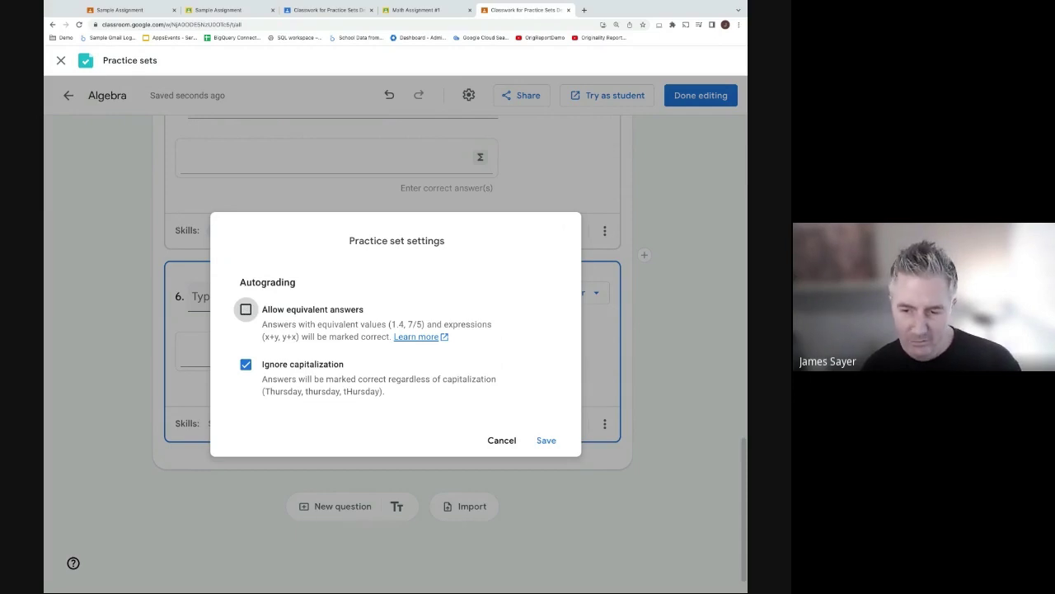
left_click(246, 310)
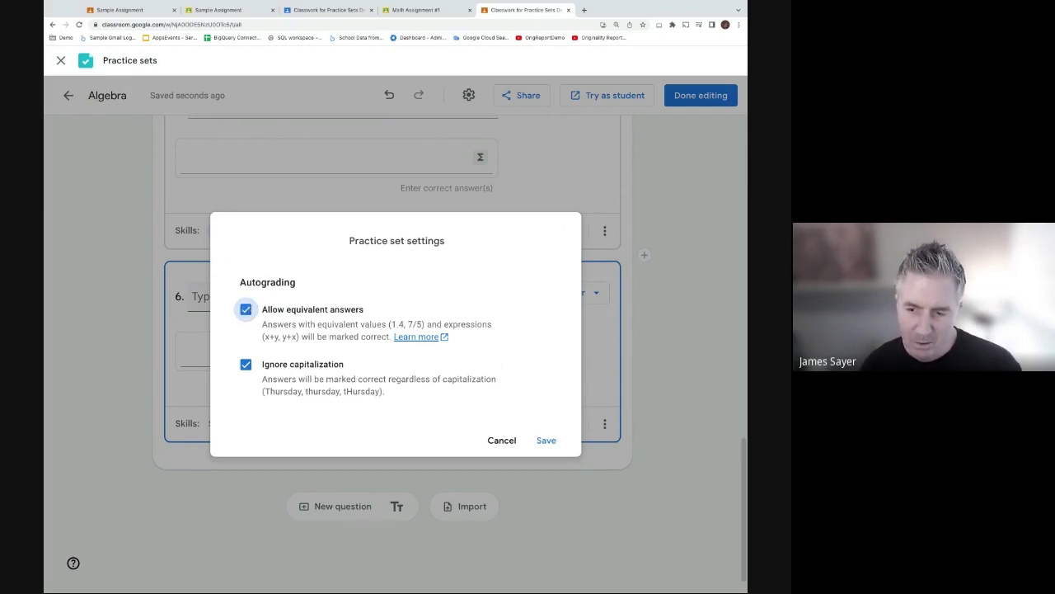
left_click(546, 440)
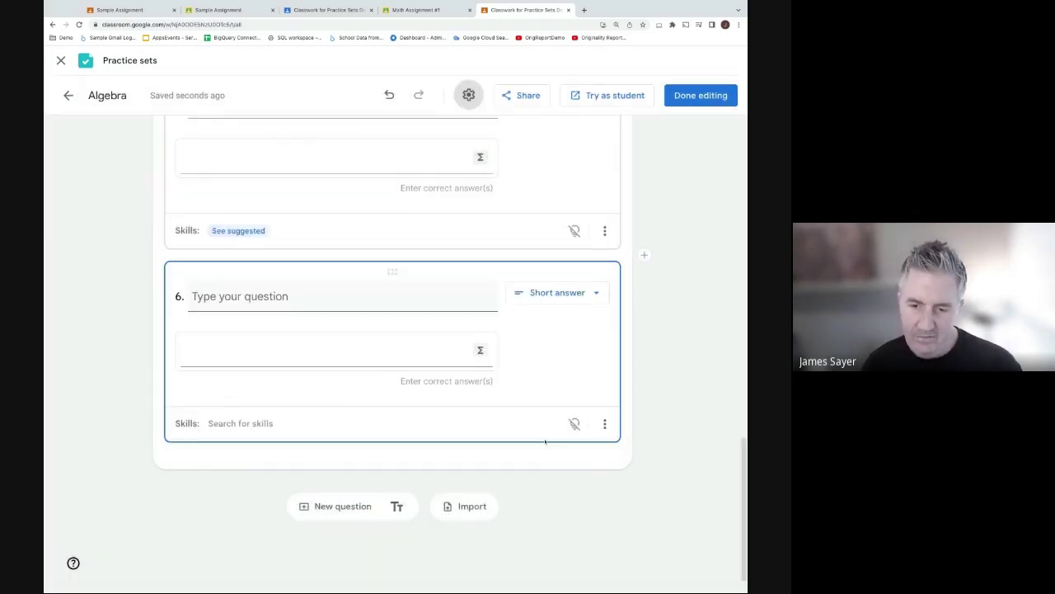
Write "Simplify the fraction 64/128" as the text of question 6.
left_click(226, 298)
type("S")
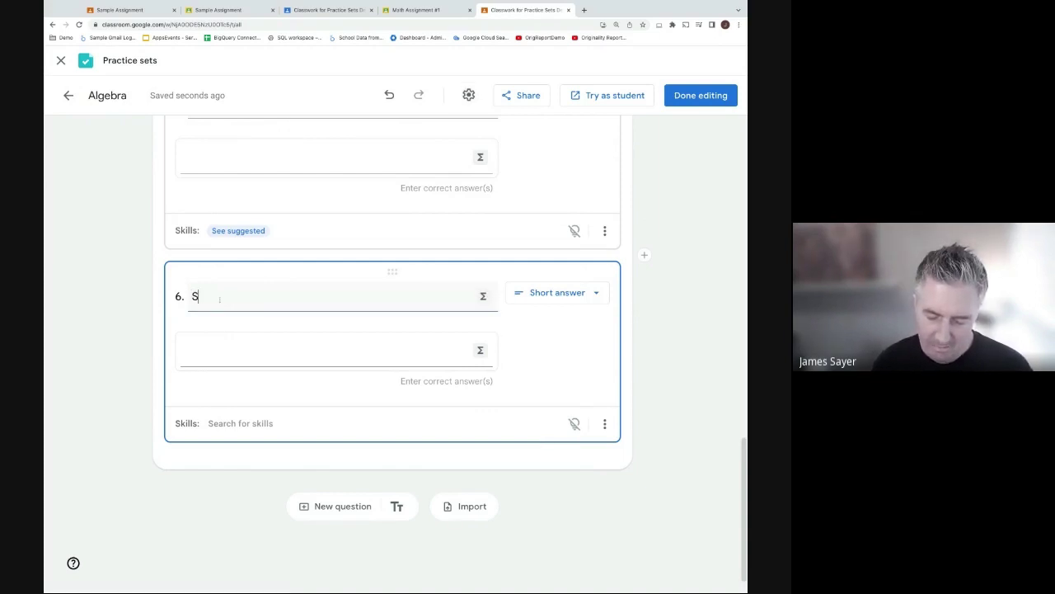
type("implify the fraction ")
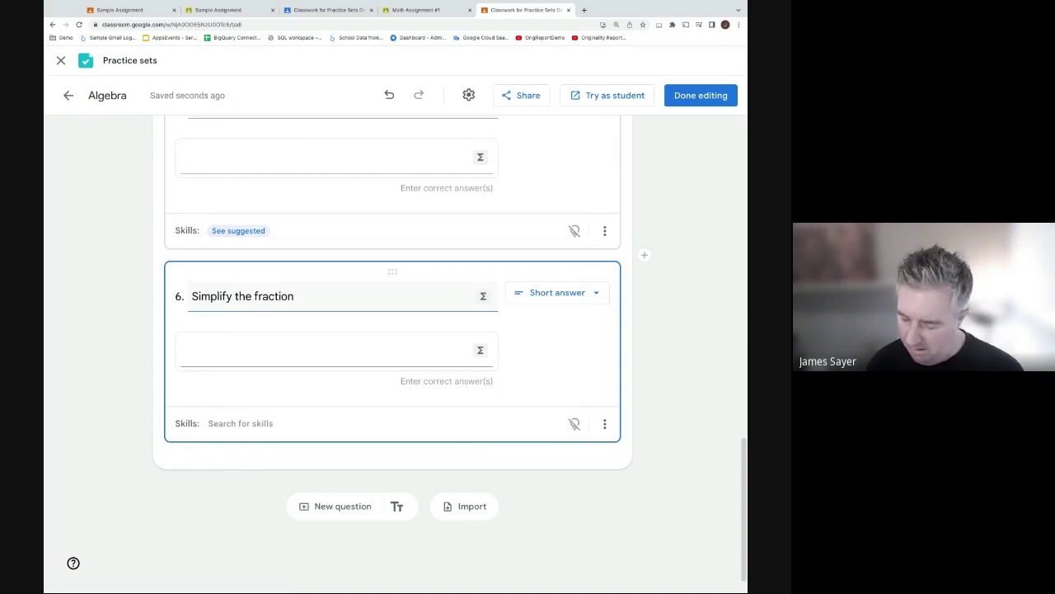
type("64/128")
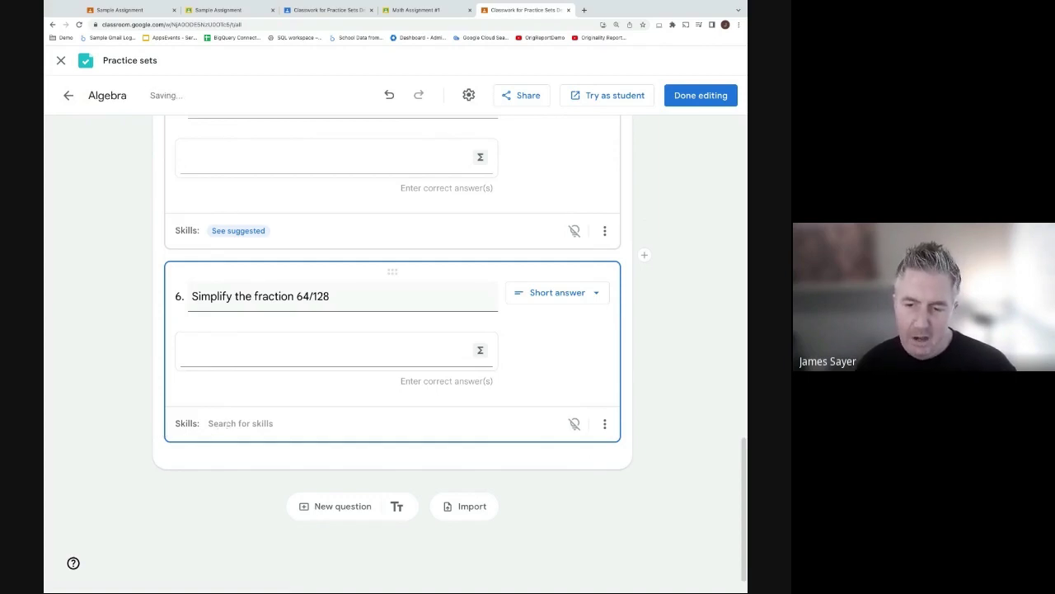
Tag question 6 with the suggested skill "Write equivalent fractions" and add 1/2 as its correct answer.
left_click(228, 424)
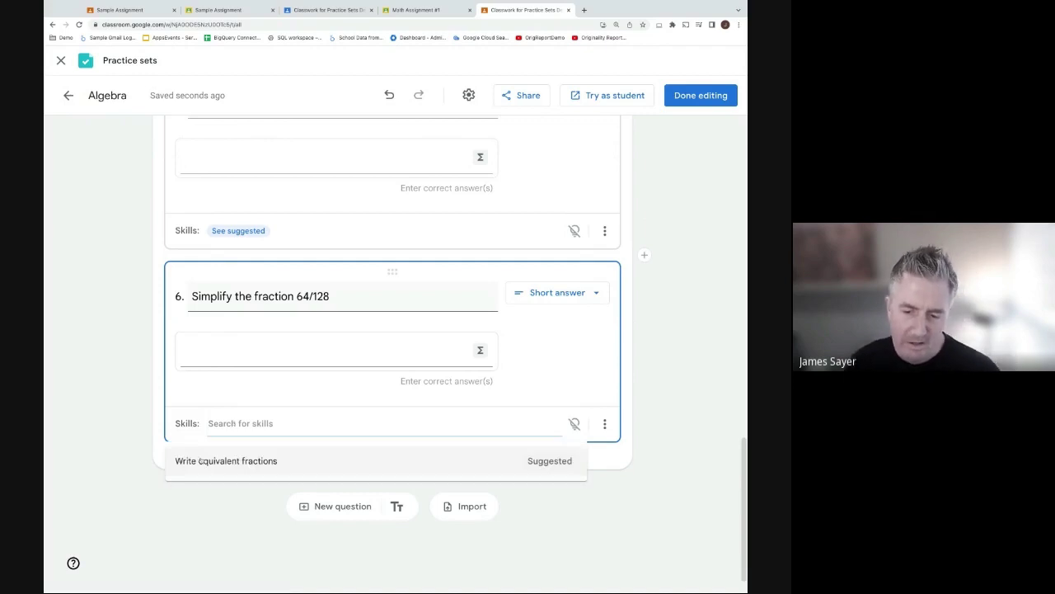
left_click(227, 462)
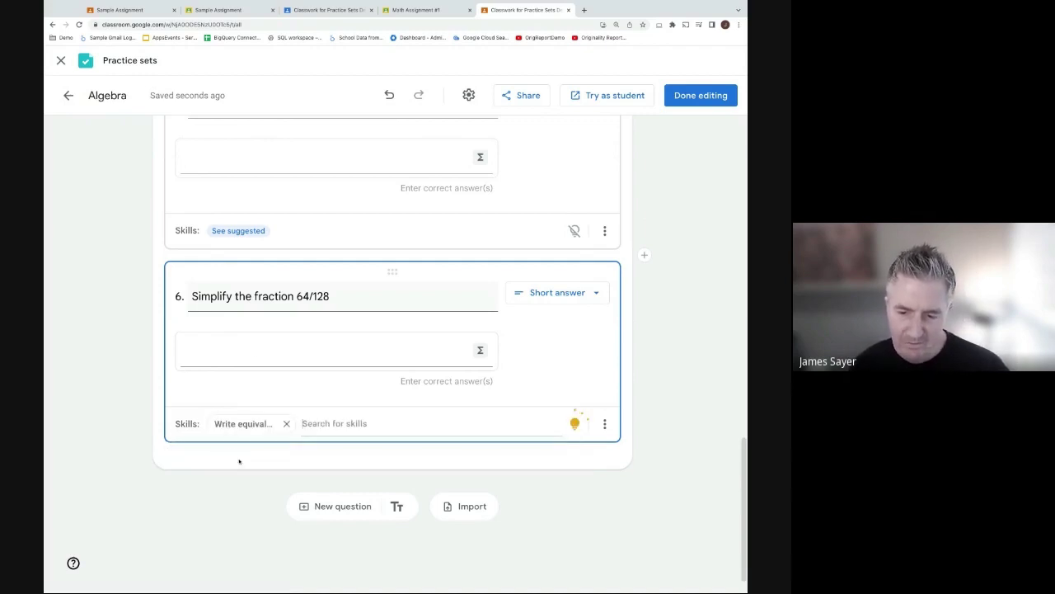
left_click(281, 357)
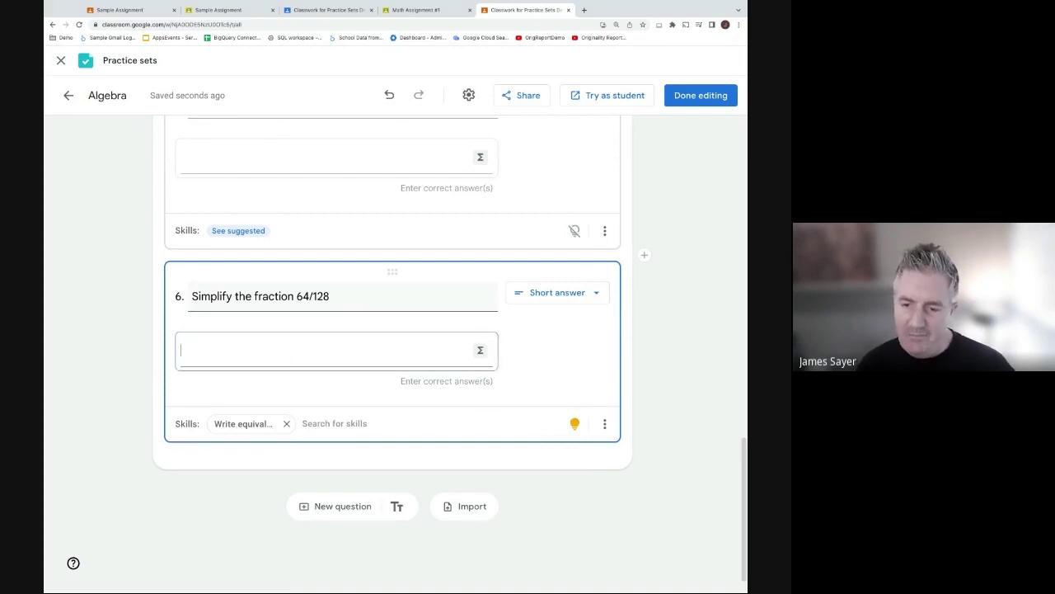
type("1/2")
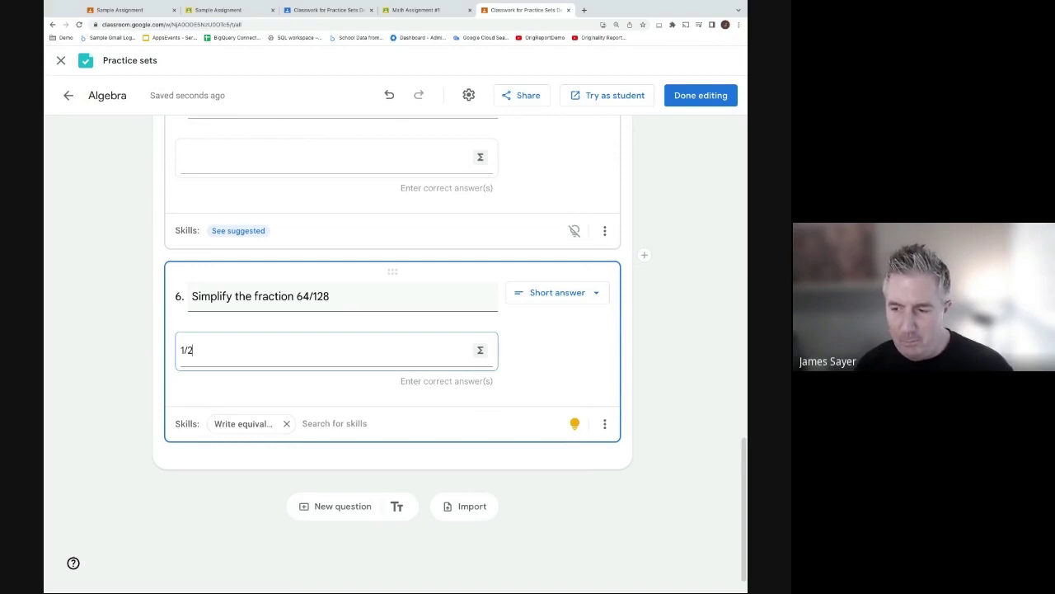
key("Return")
Try the practice set as a student despite the missing correct answers, and go to the answer field of question 6.
left_click(611, 97)
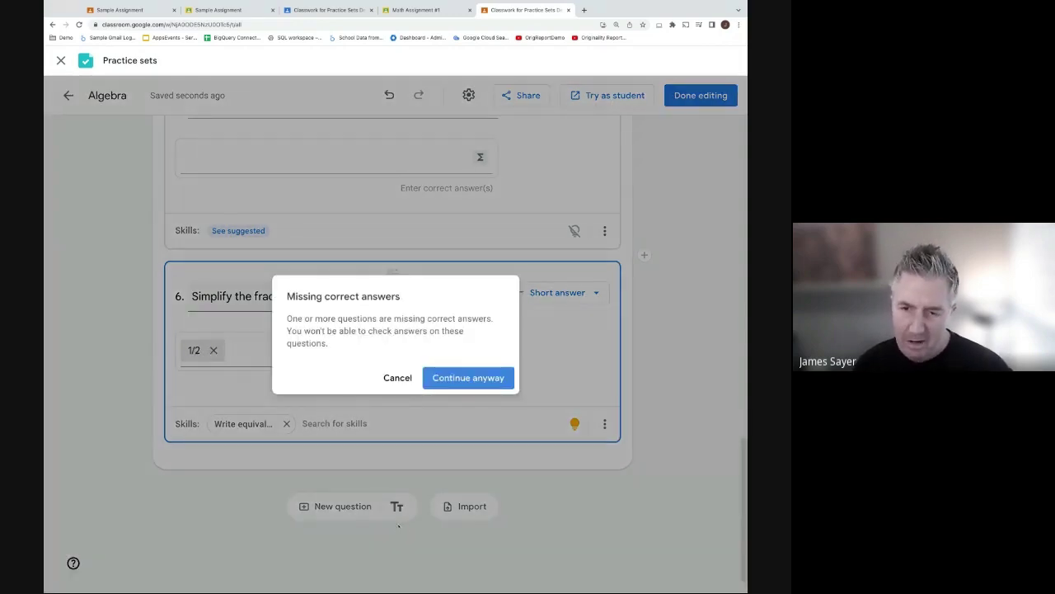
left_click(455, 378)
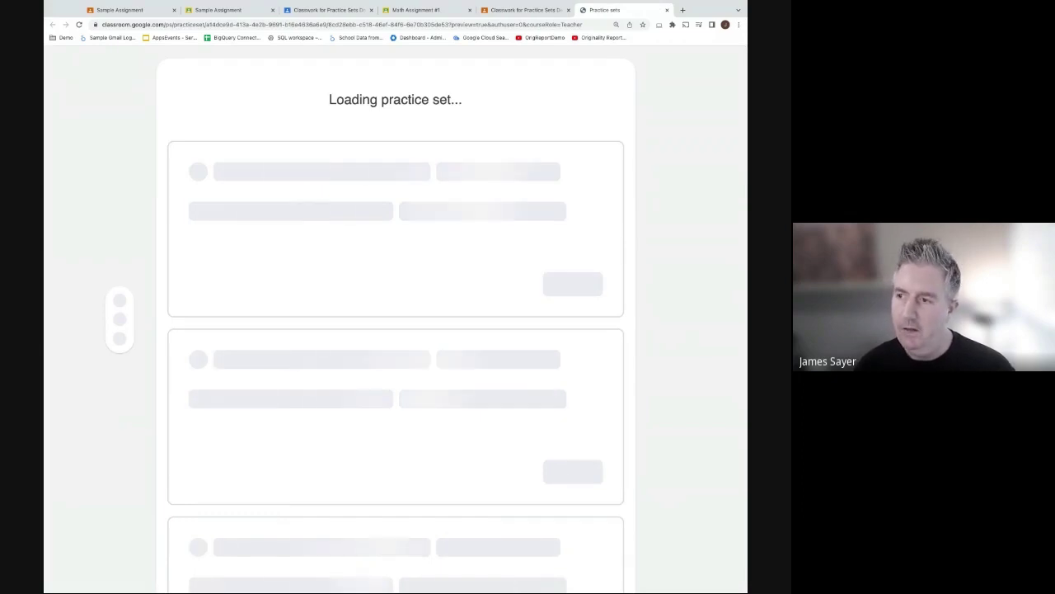
scroll(395, 329, "down", 9)
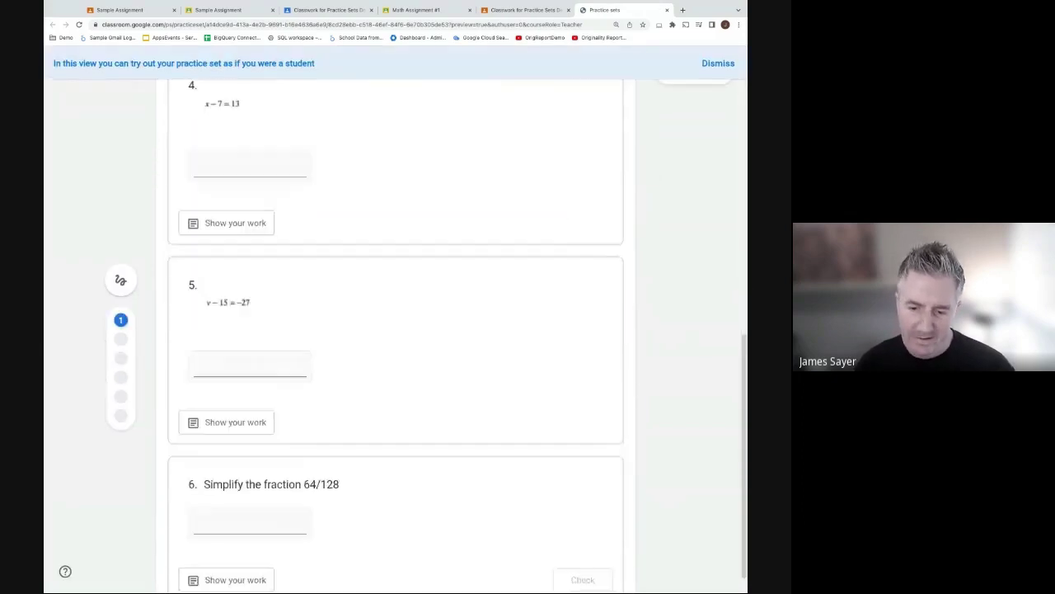
left_click(232, 477)
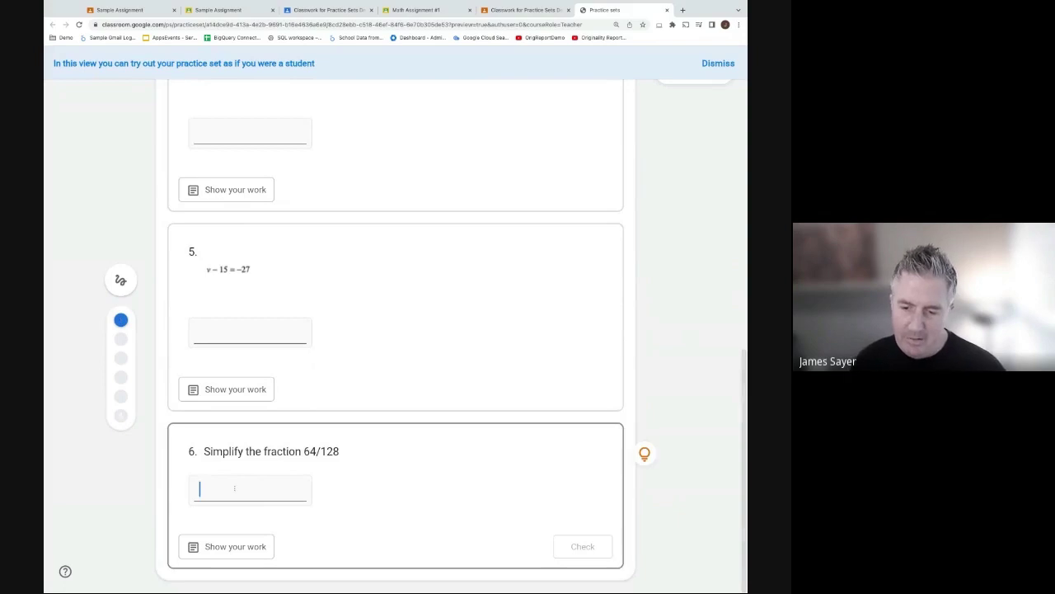
key("ctrl+plus")
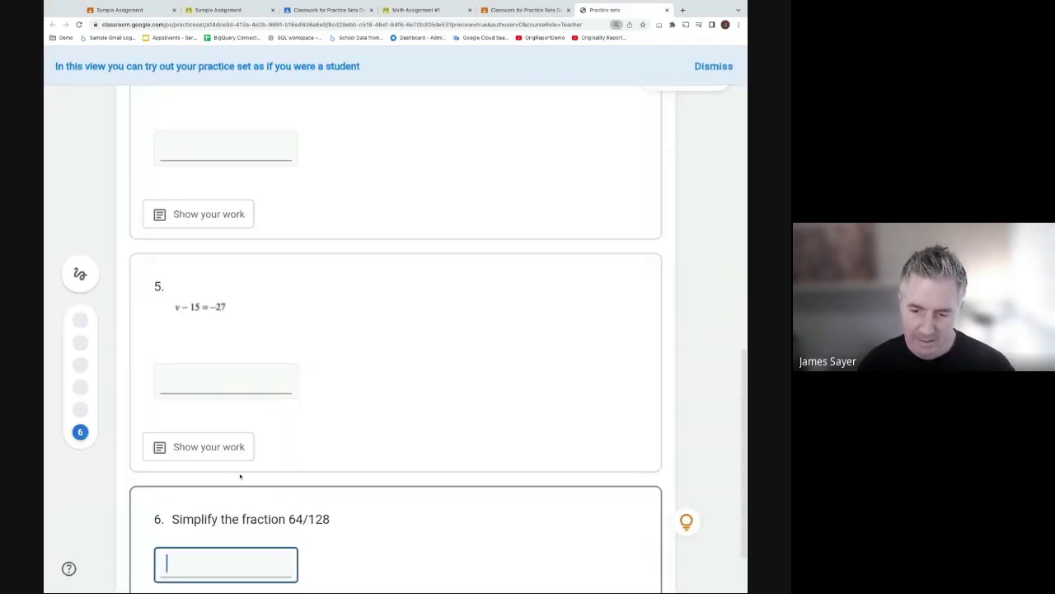
scroll(232, 478, "down", 1)
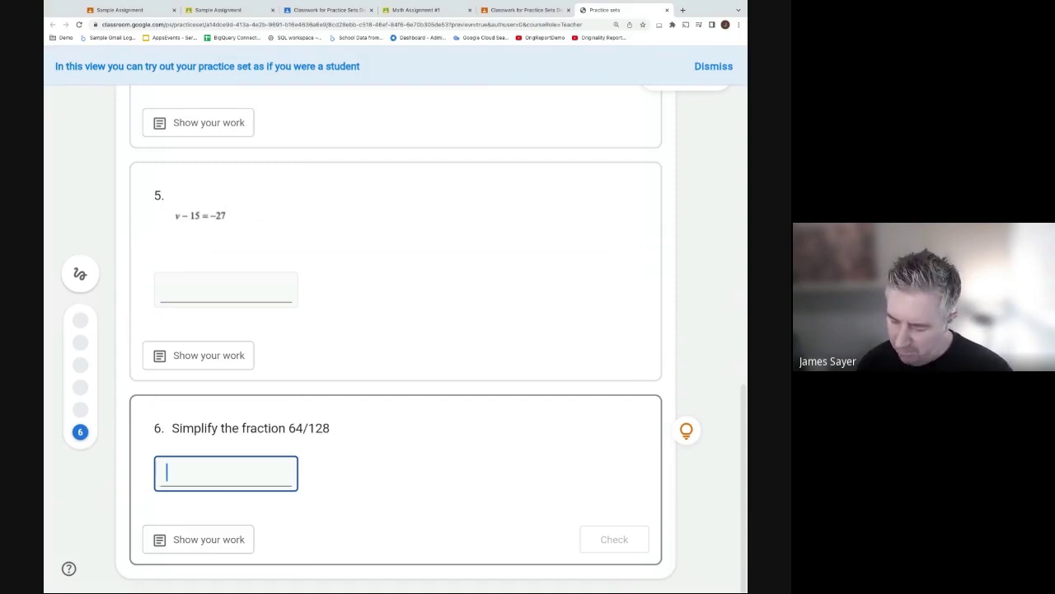
Answer question 6 with the equivalent fraction 2/4 and check the answer.
type("2/74")
key("BackSpace")
key("BackSpace")
key("BackSpace")
type("/4")
left_click(604, 540)
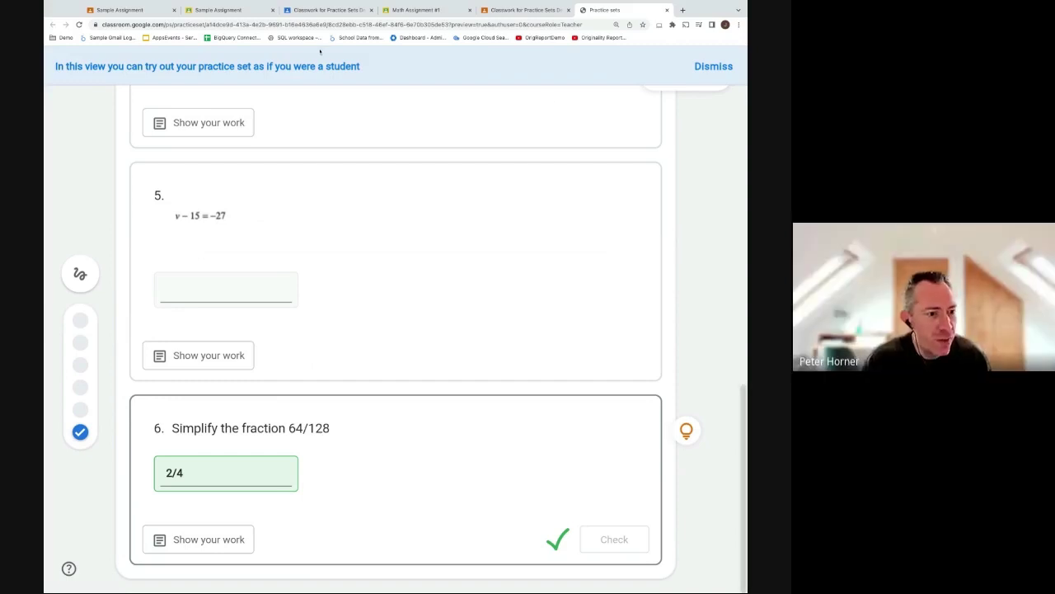
Return to the Sample Assignment page and open the classwork of the blue "Practice Sets Demo [Insights]" class.
left_click(140, 14)
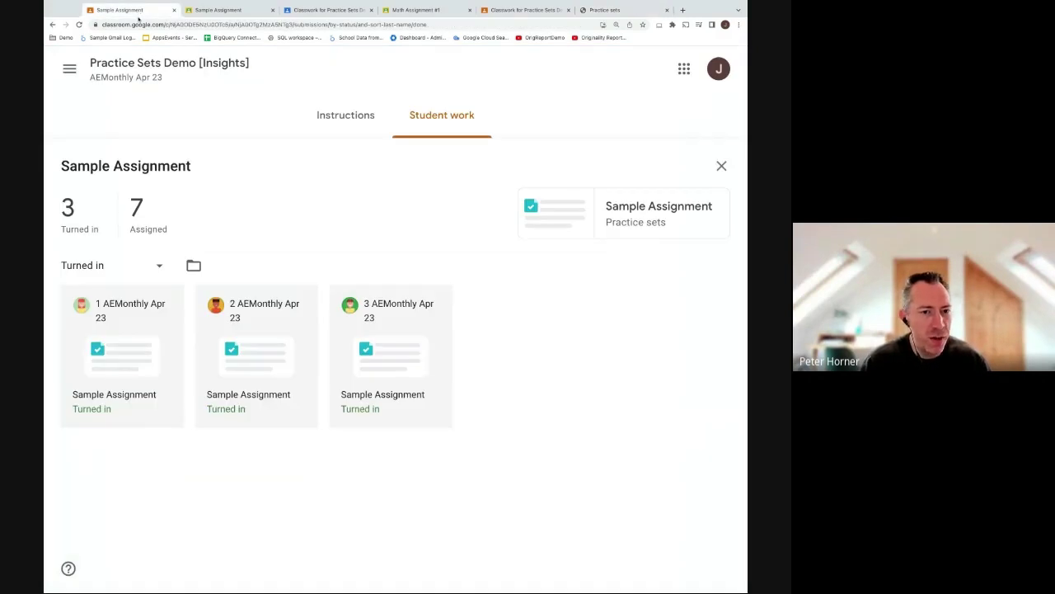
left_click(69, 69)
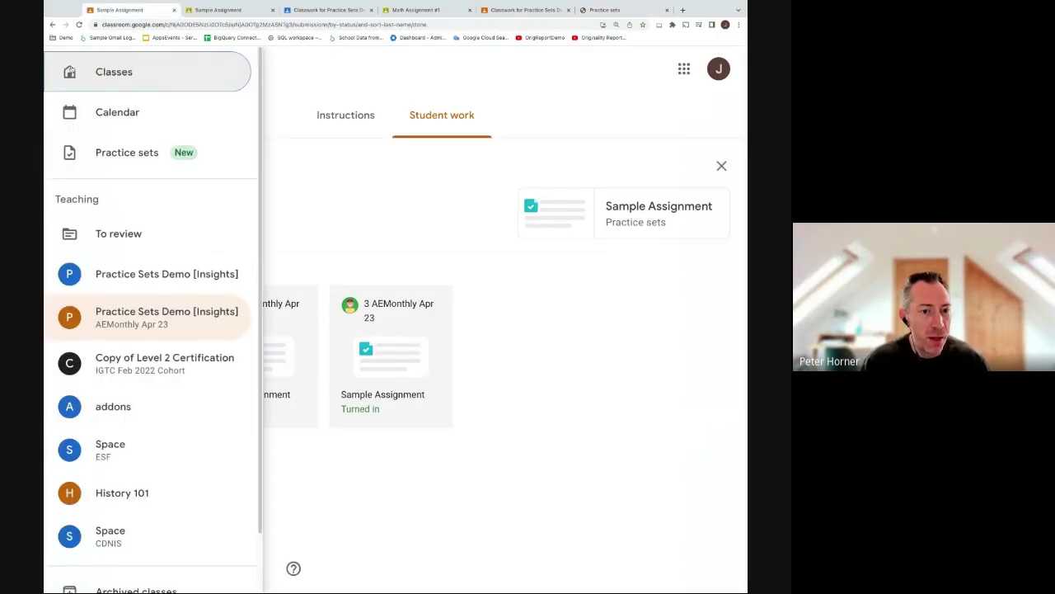
left_click(85, 74)
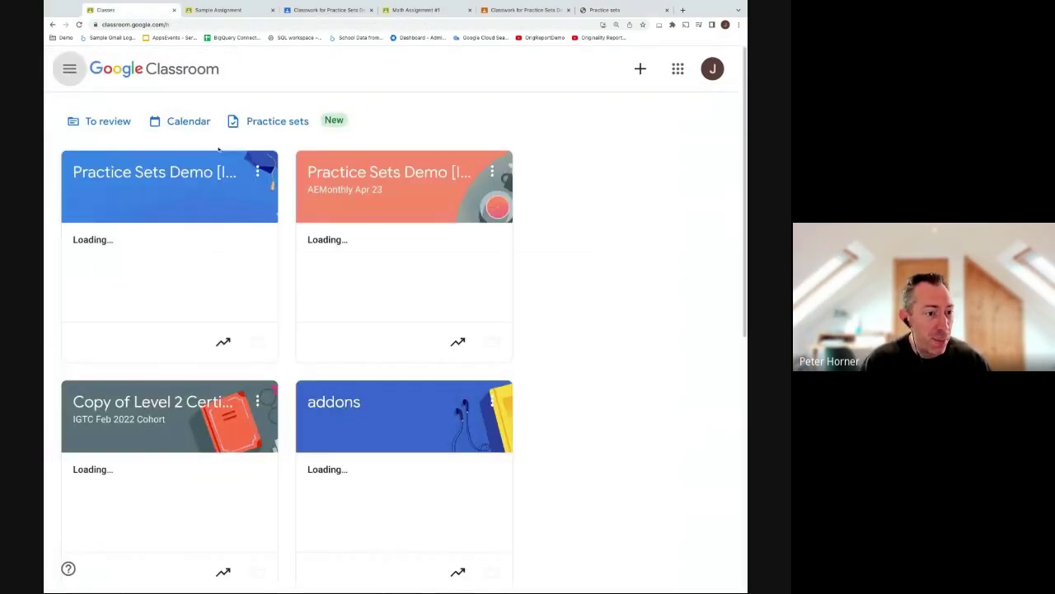
left_click(159, 180)
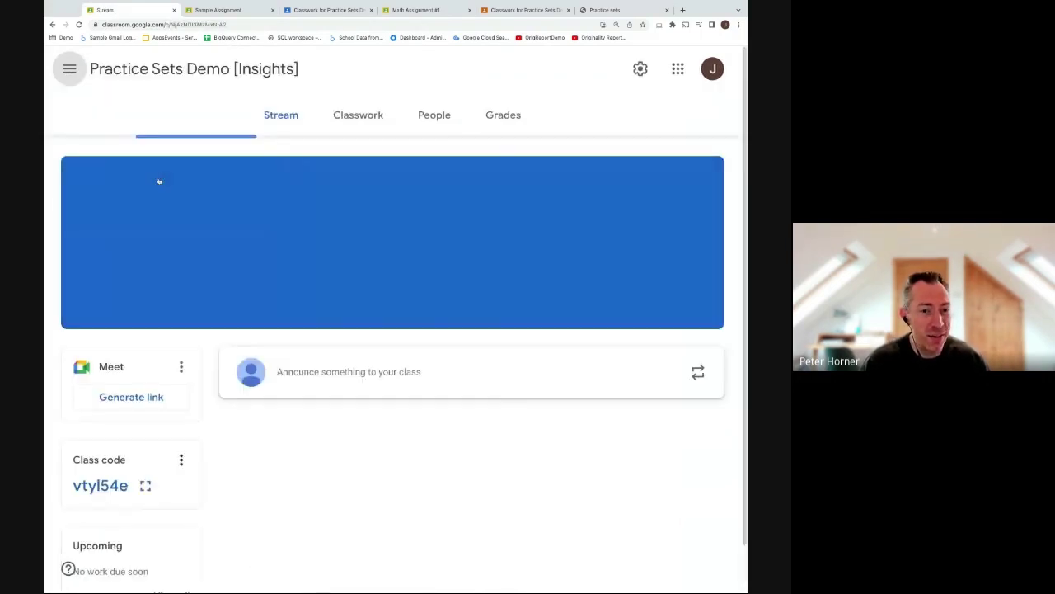
left_click(360, 117)
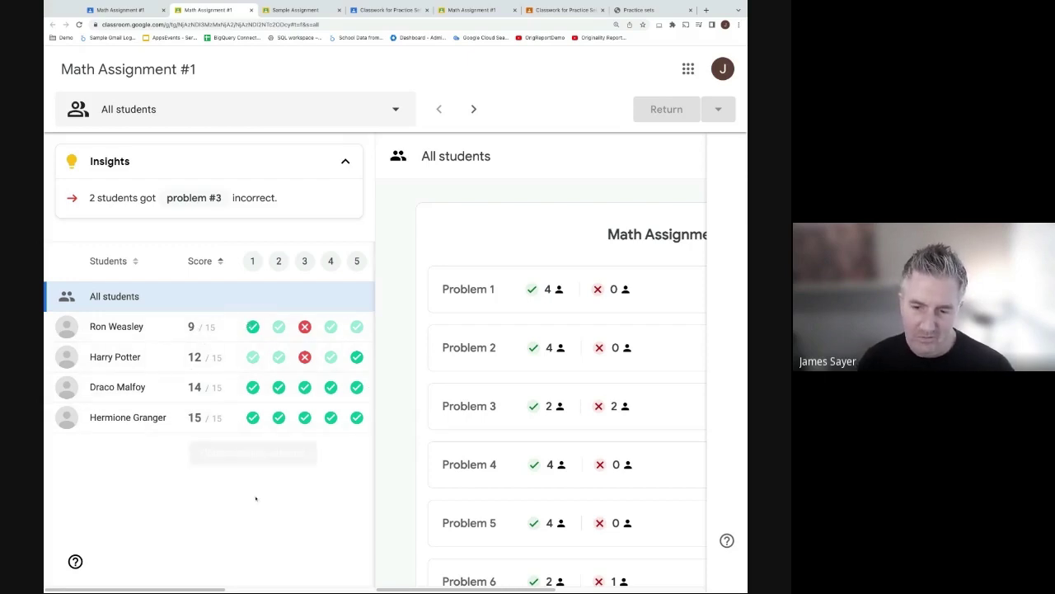
Examine the insights and the per-problem results of all students for Math Assignment #1.
mouse_move(204, 590)
left_mouse_down()
mouse_move(272, 590)
mouse_move(206, 590)
left_mouse_up()
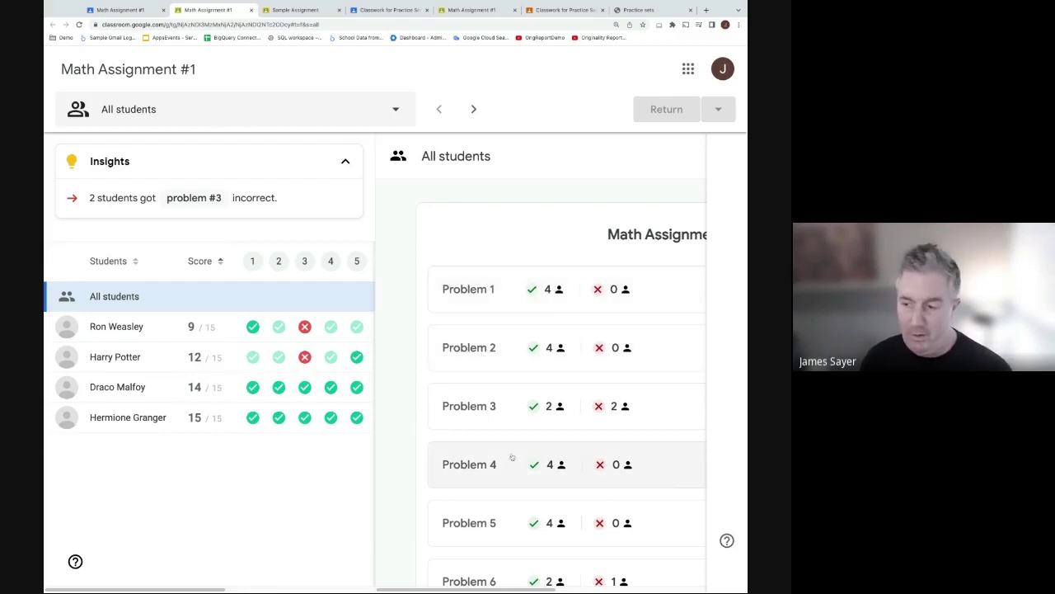
key("ctrl+minus")
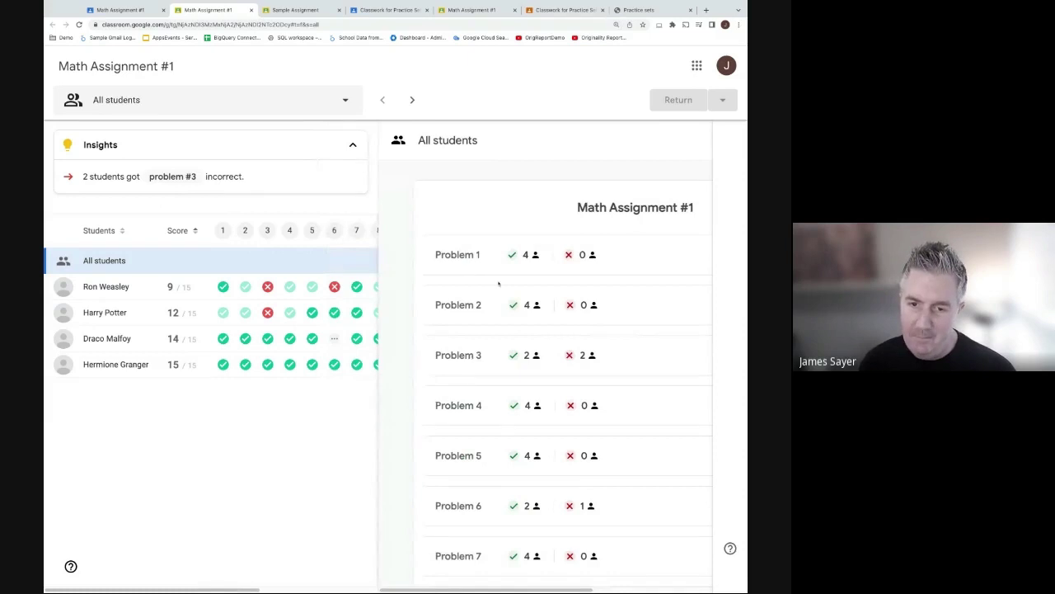
left_click(99, 146)
left_click(99, 146)
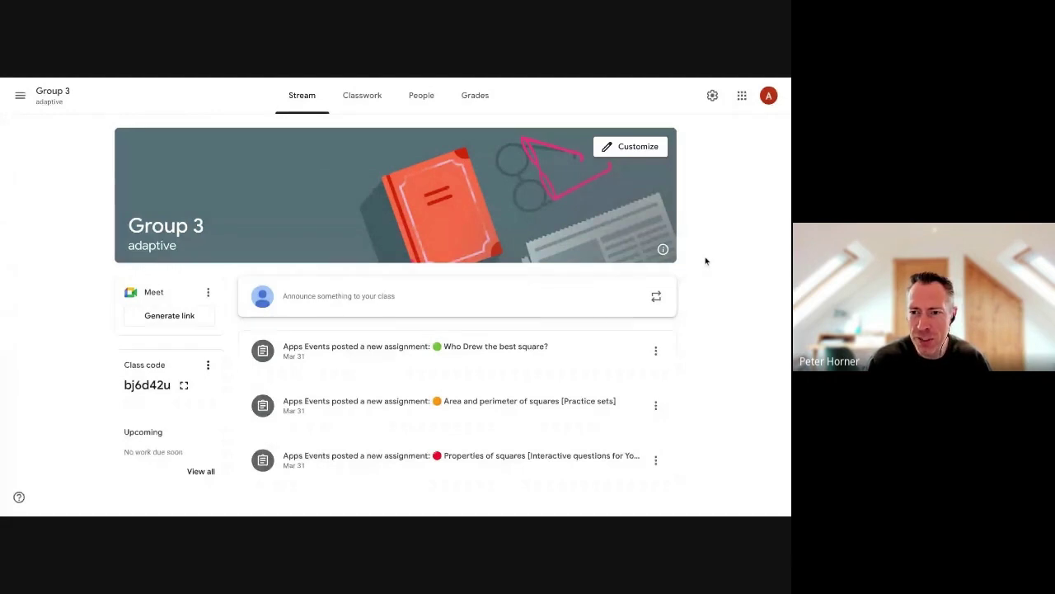
Start a new assignment in the classwork of the Group 3 class and dismiss the notice about scheduling across multiple classes.
left_click(351, 103)
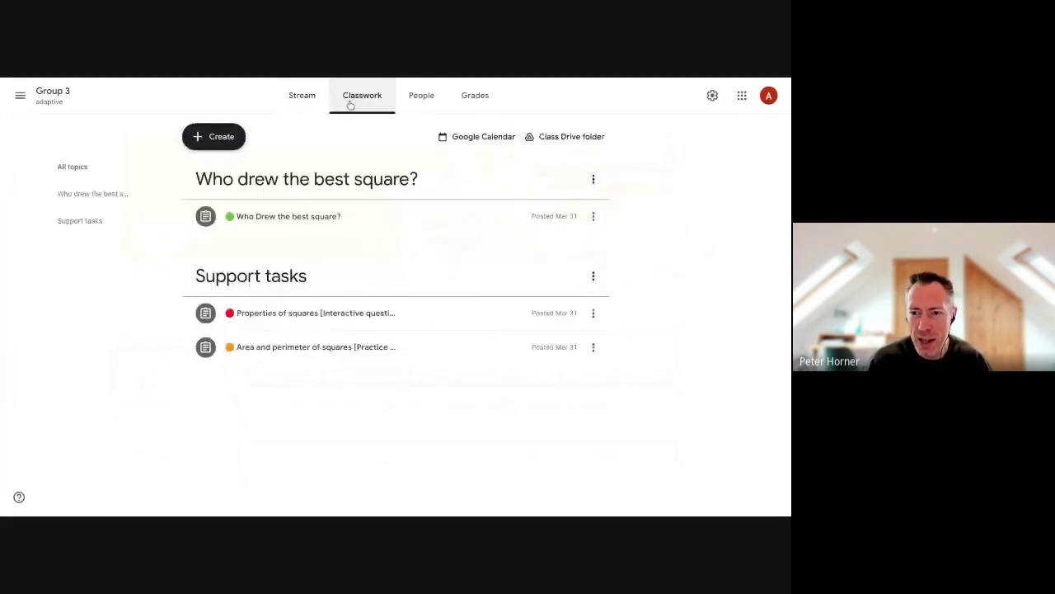
left_click(221, 136)
left_click(235, 171)
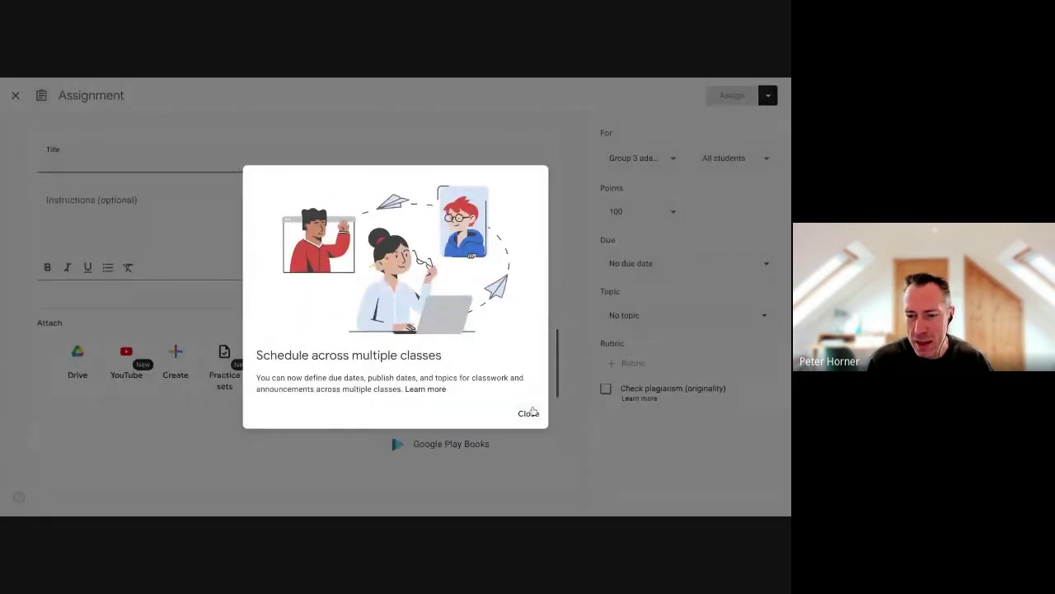
left_click(529, 413)
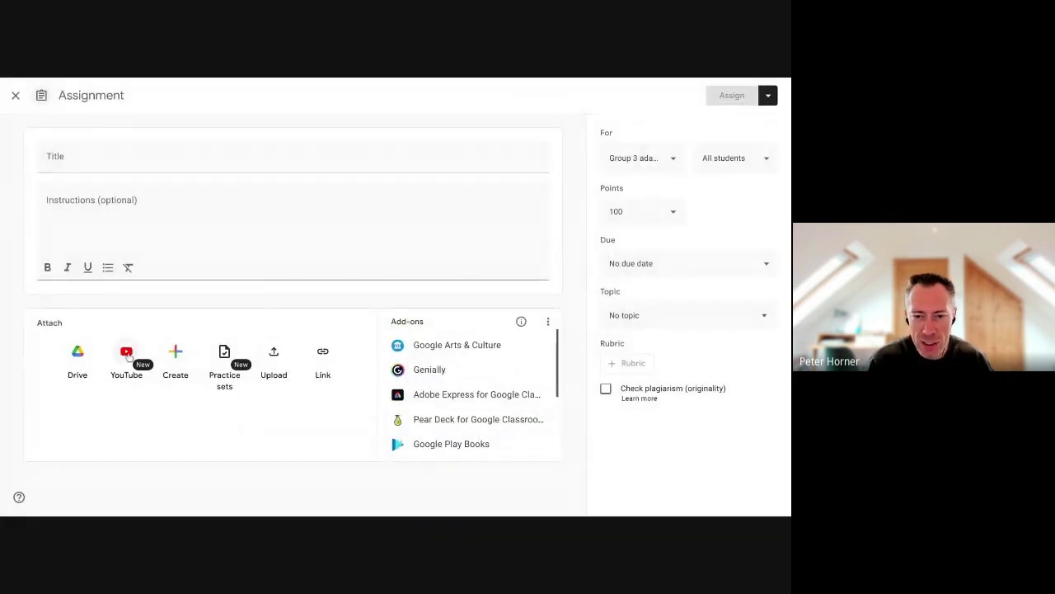
left_click(126, 353)
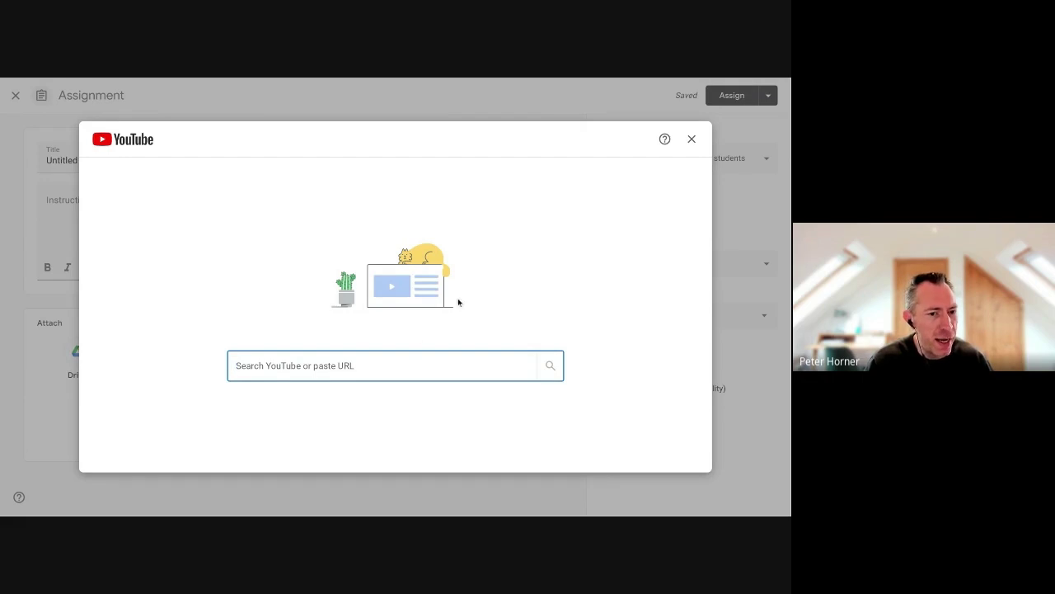
type("https://www.youtube.com/watch?v=6GN_yg1A1aw")
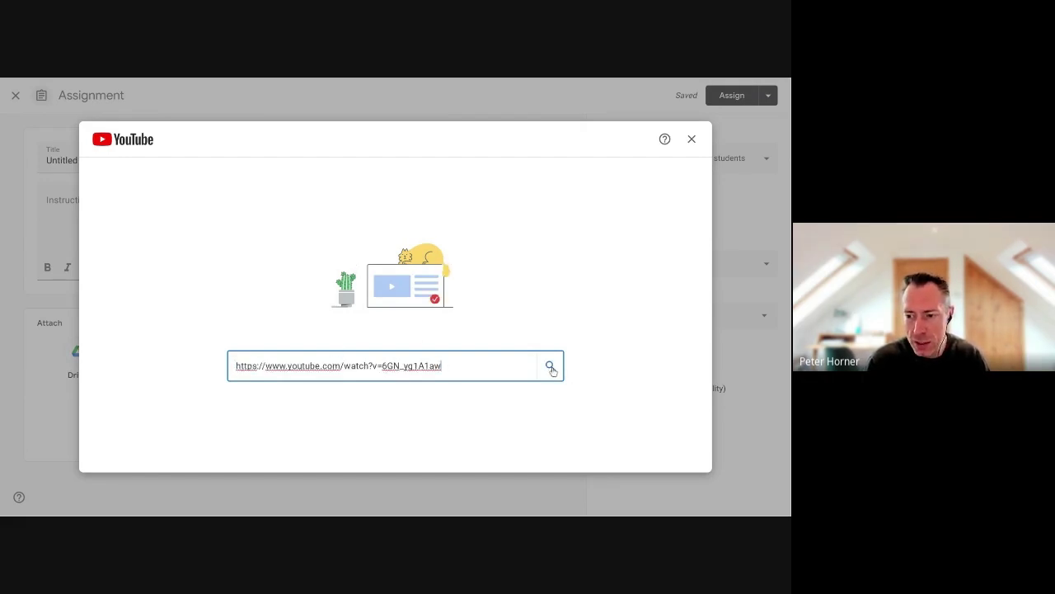
left_click(551, 369)
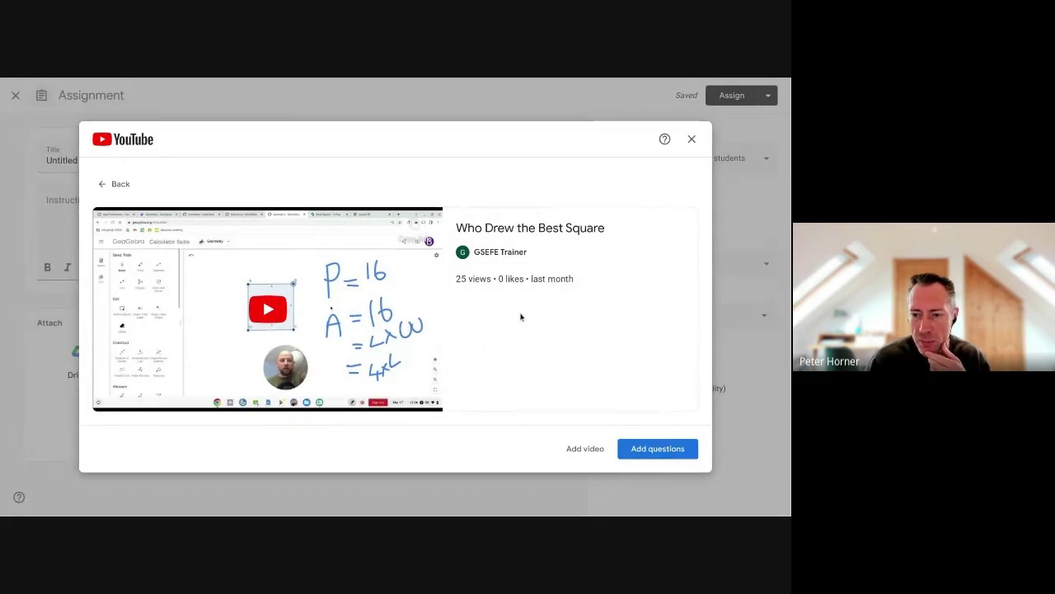
left_click(657, 449)
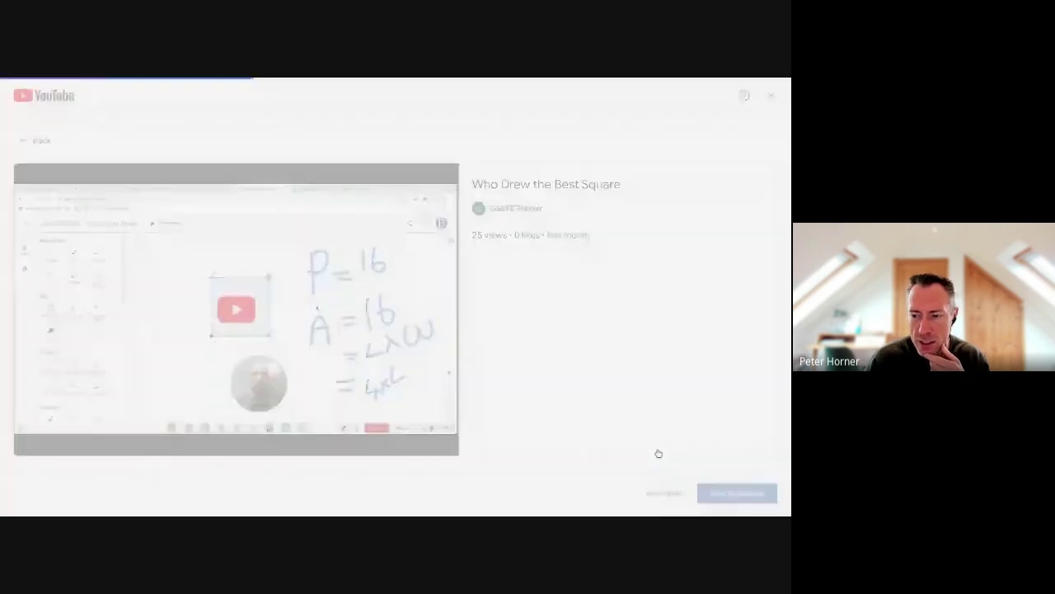
Add a multiple-choice question at 1:21 of the video with the text "Which of these is NOT a property of a square?".
scroll(668, 322, "down", 1)
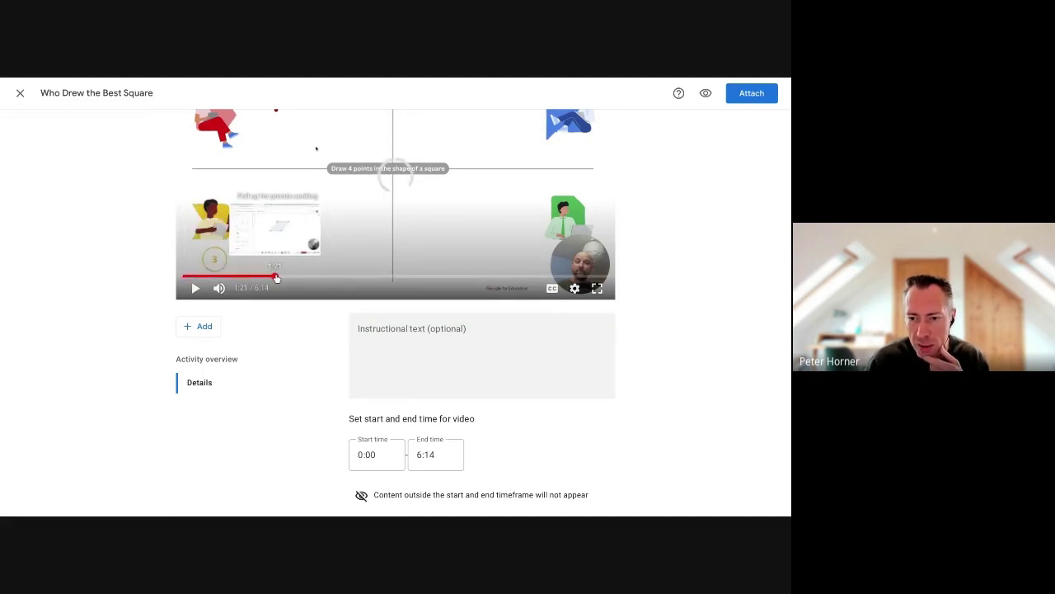
left_click(276, 277)
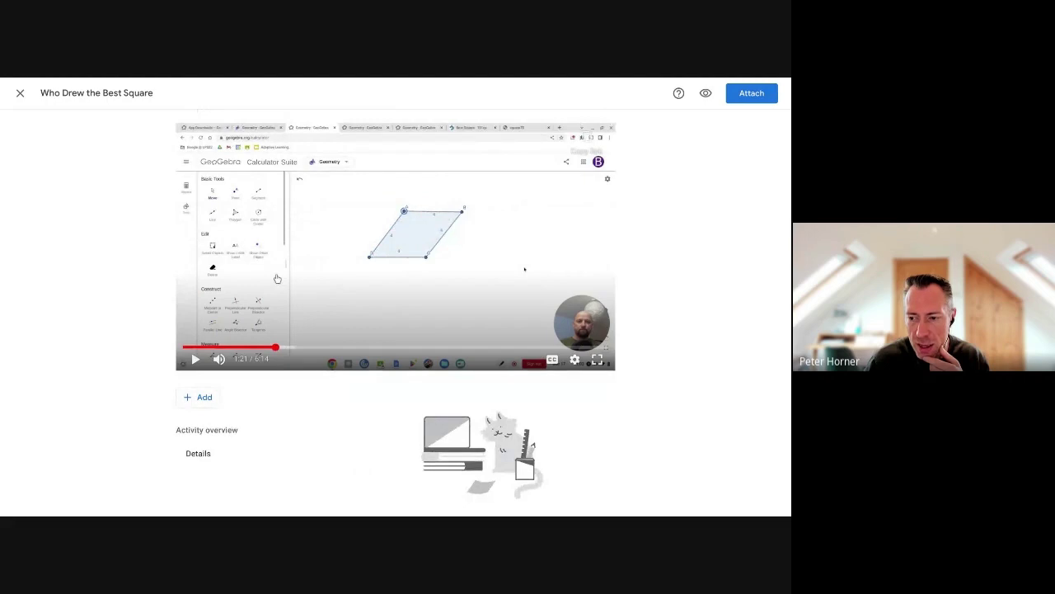
scroll(665, 302, "down", 1)
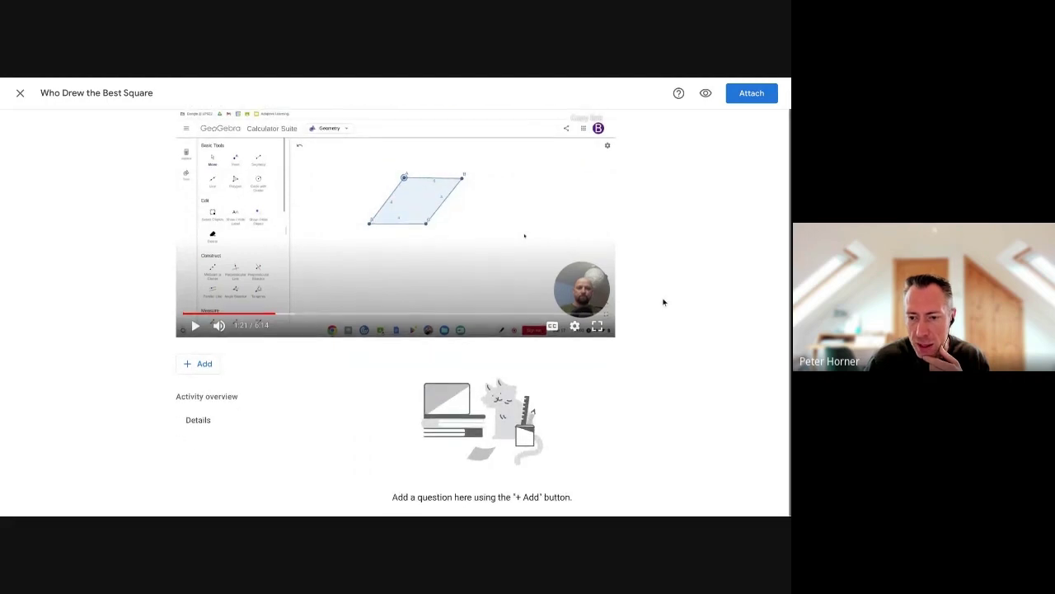
left_click(204, 364)
scroll(712, 338, "down", 1)
scroll(690, 333, "down", 3)
scroll(611, 299, "up", 1)
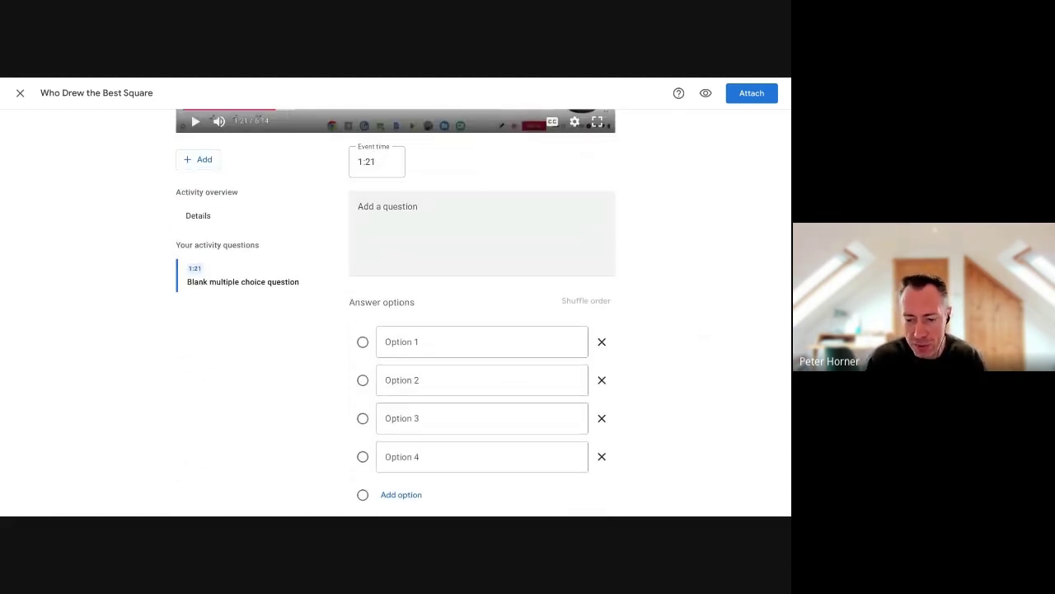
left_click(377, 237)
type("Which of these is NOT a property of a square?")
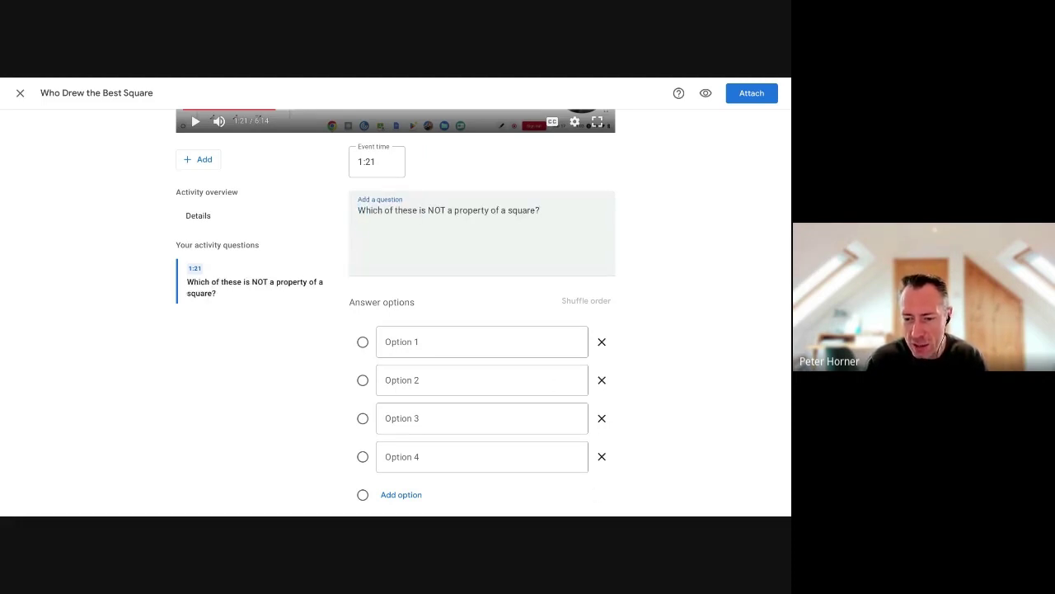
Fill in the answer options "Rotational Symmetry of 4", "Angles are all equal to 90 degrees", "Same length sides" and "Area is always a square number".
left_click(416, 335)
type("Rotational Symmetry of 4")
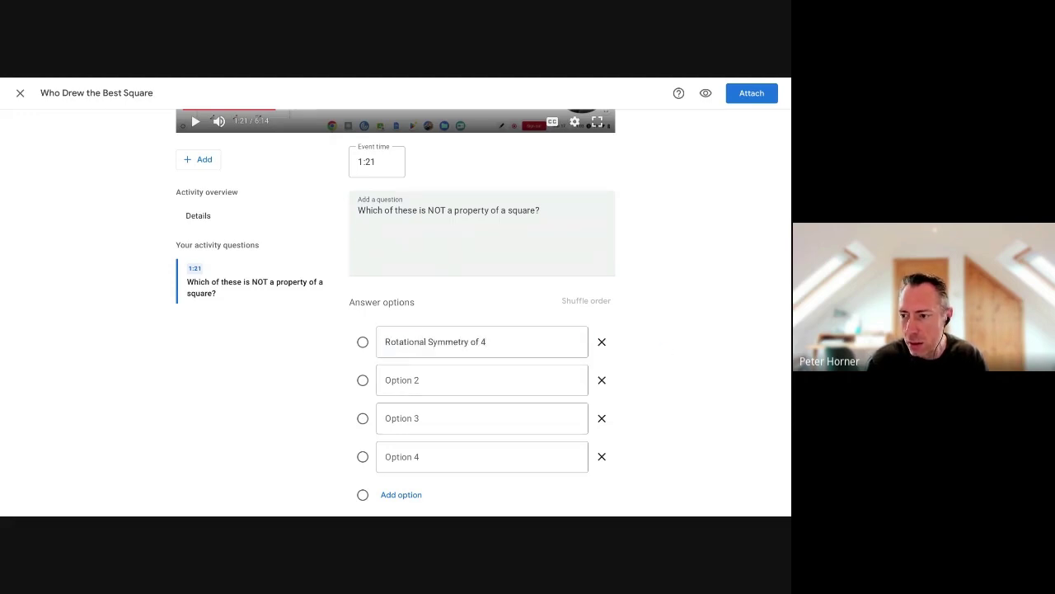
left_click(420, 381)
type("Angles are all equal to 90 degrees")
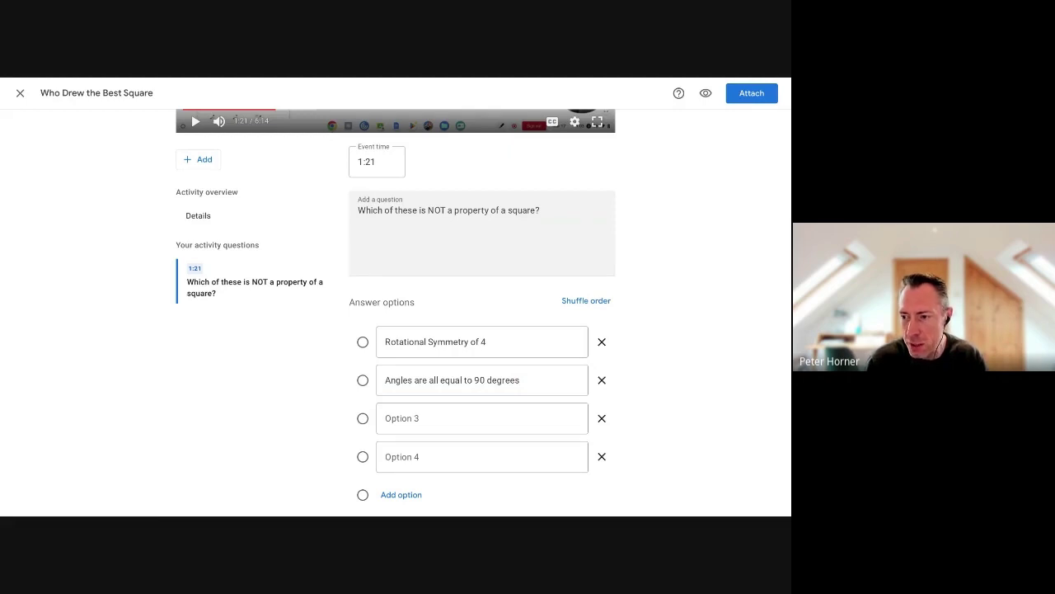
left_click(448, 421)
type("Same length sides")
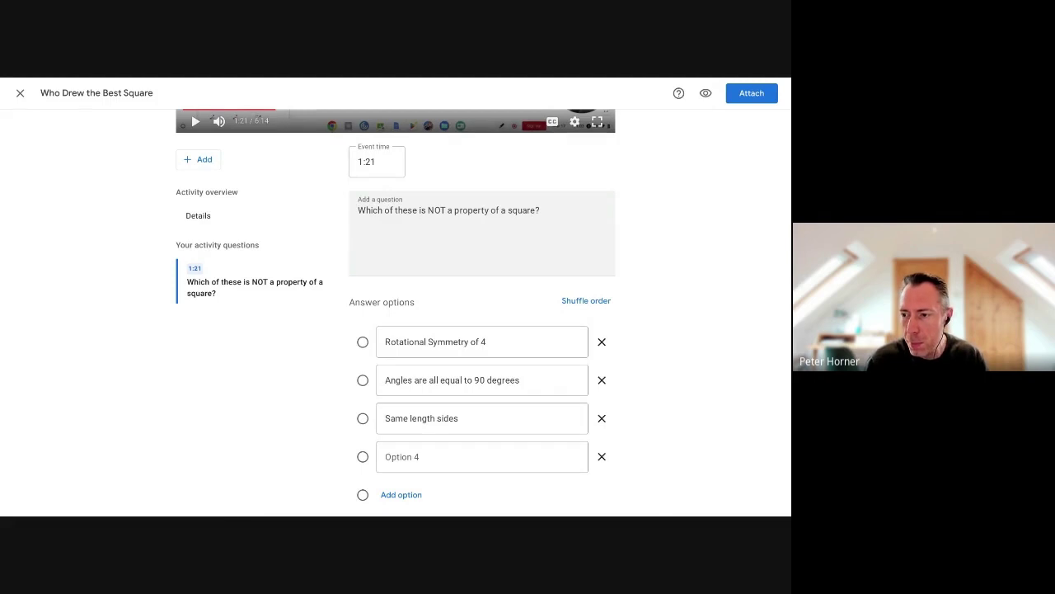
left_click(440, 454)
type("Area is always a square number")
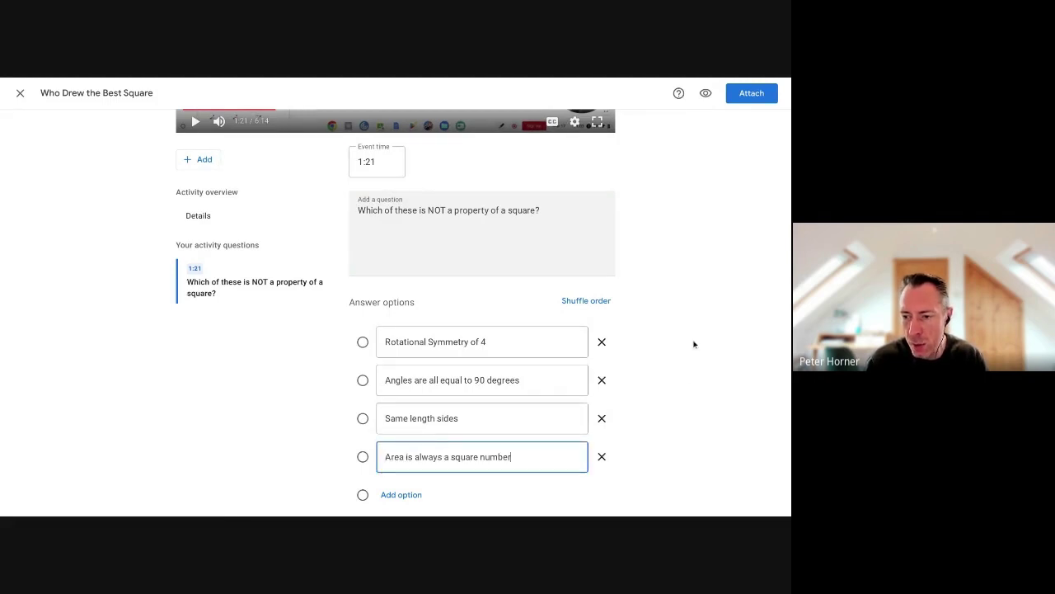
Mark "Area is always a square number" as the correct answer of the video question.
scroll(688, 313, "down", 1)
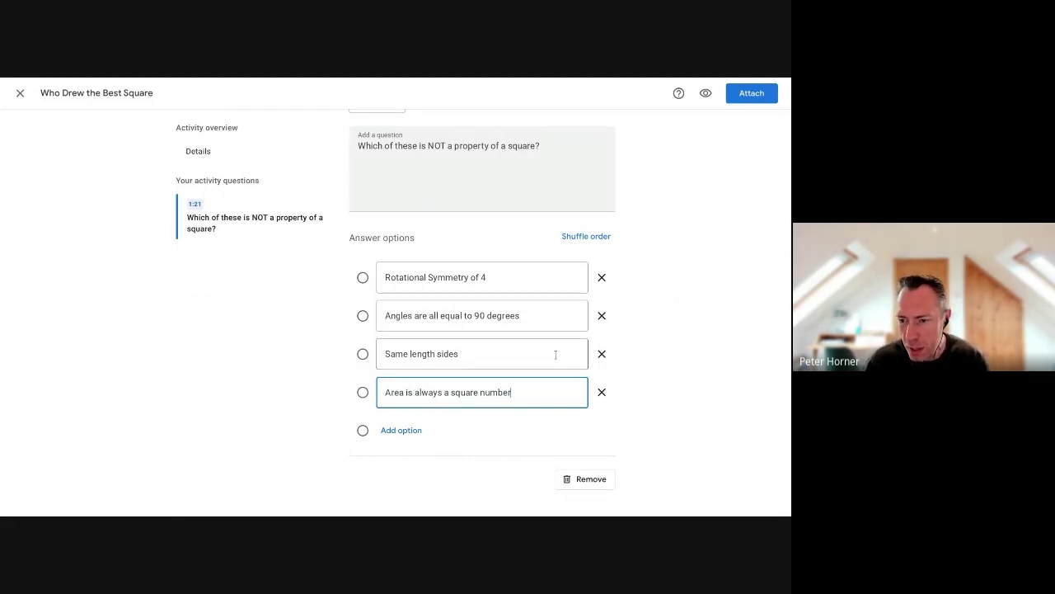
scroll(686, 332, "up", 1)
scroll(620, 396, "down", 1)
left_click(363, 392)
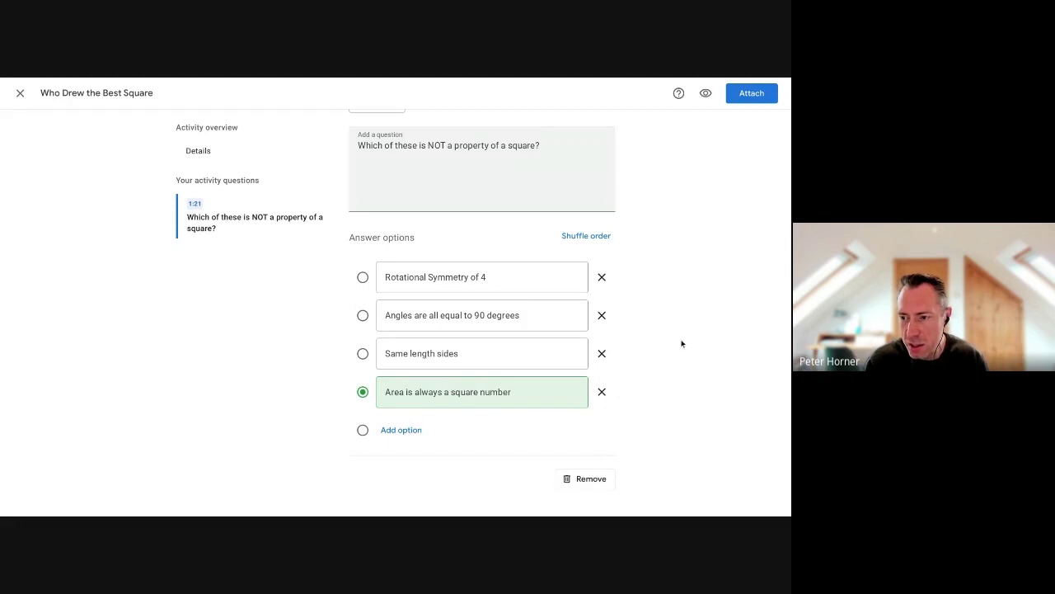
scroll(683, 346, "up", 5)
scroll(686, 336, "down", 5)
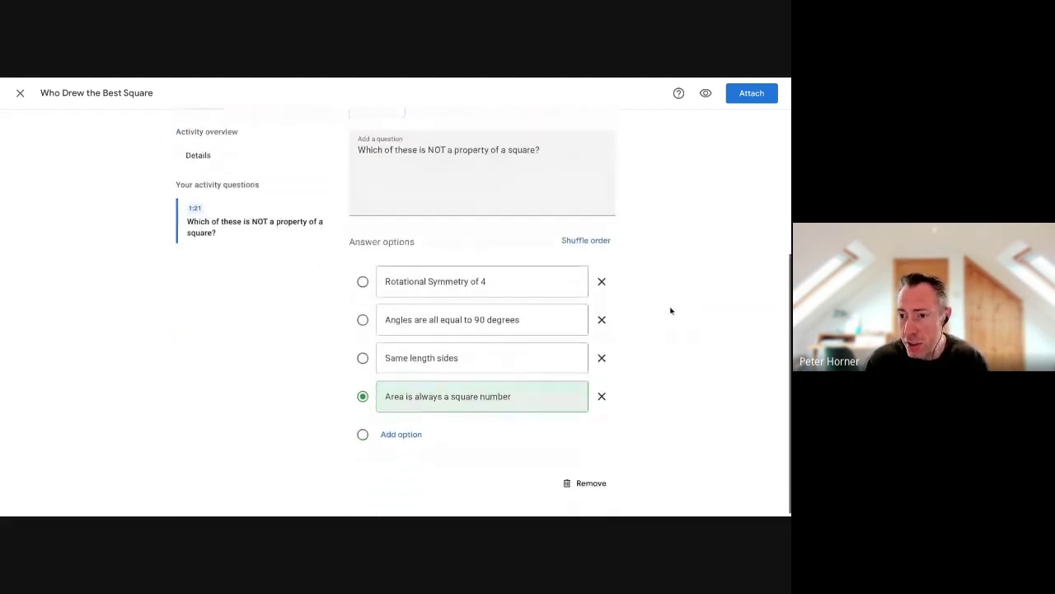
scroll(670, 311, "up", 3)
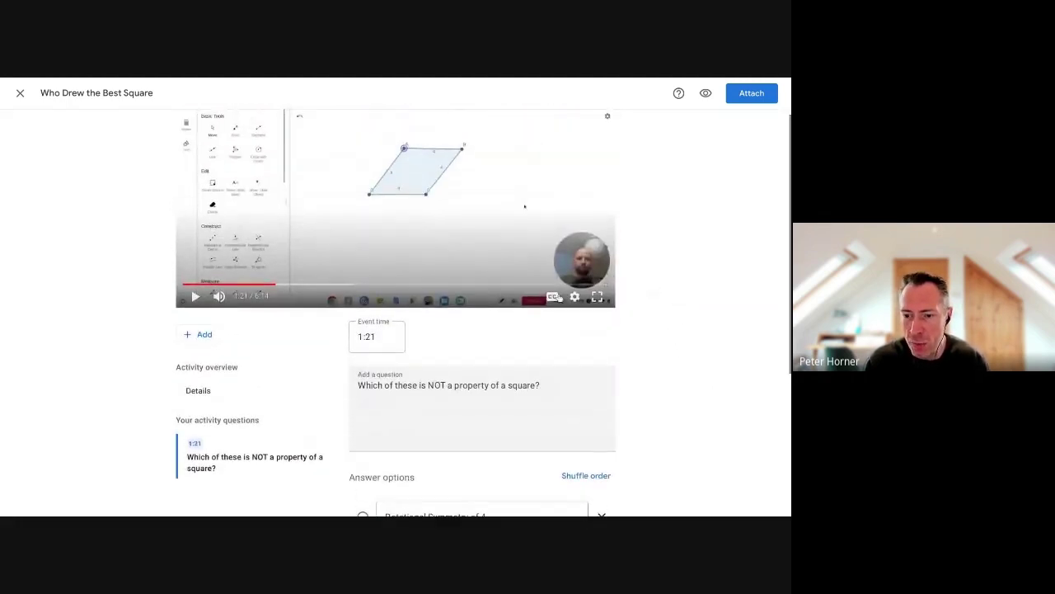
Attach the "Who Drew the Best Square" video with its interactive question to the assignment.
scroll(752, 149, "up", 1)
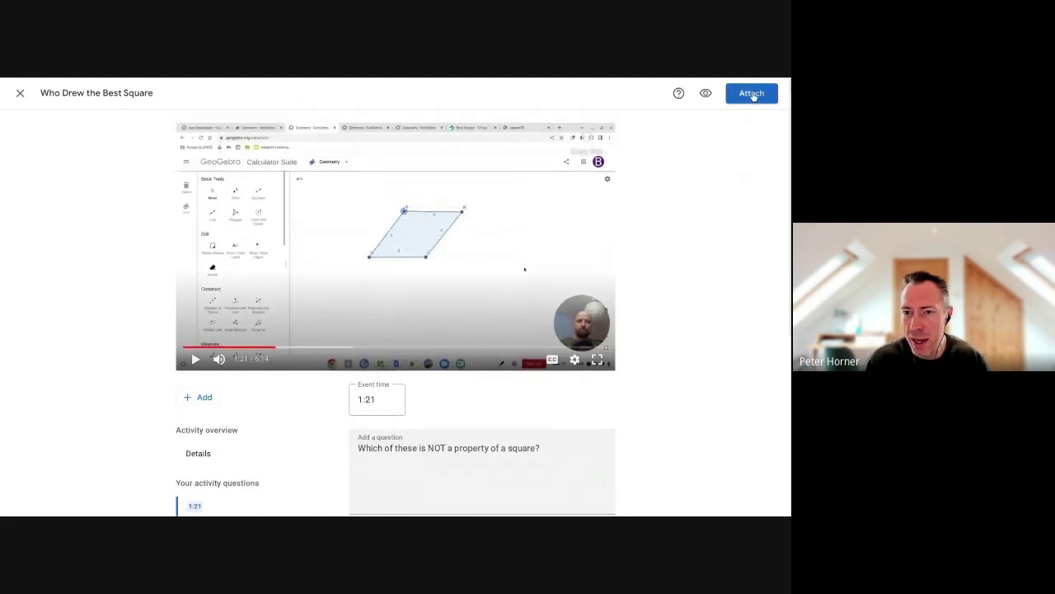
left_click(752, 96)
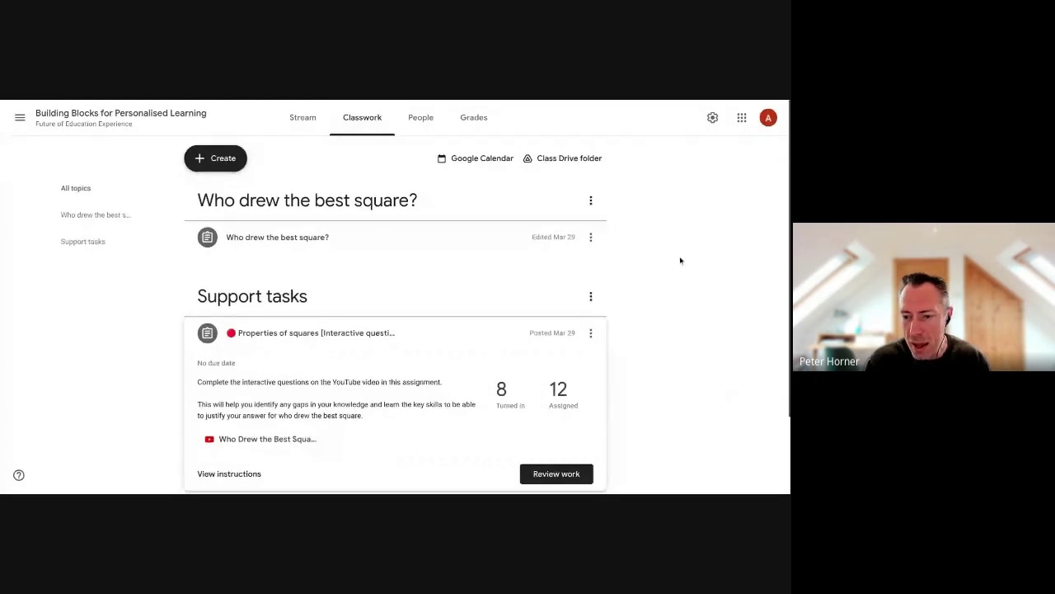
Open the "Who Drew the Best Square" video activity from the "Properties of squares" support task and start playing it.
scroll(681, 258, "down", 2)
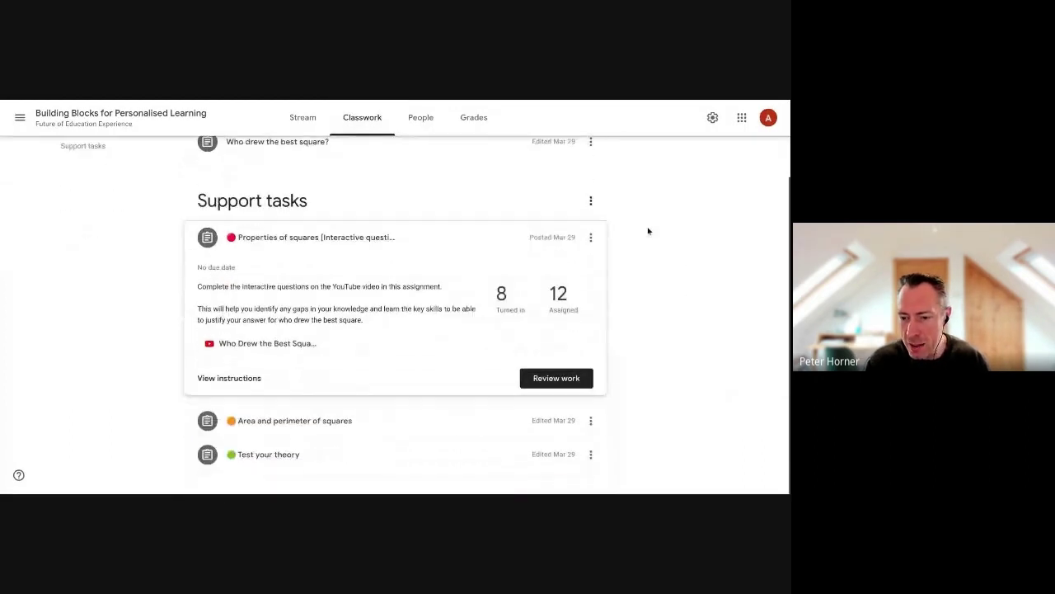
left_click(247, 349)
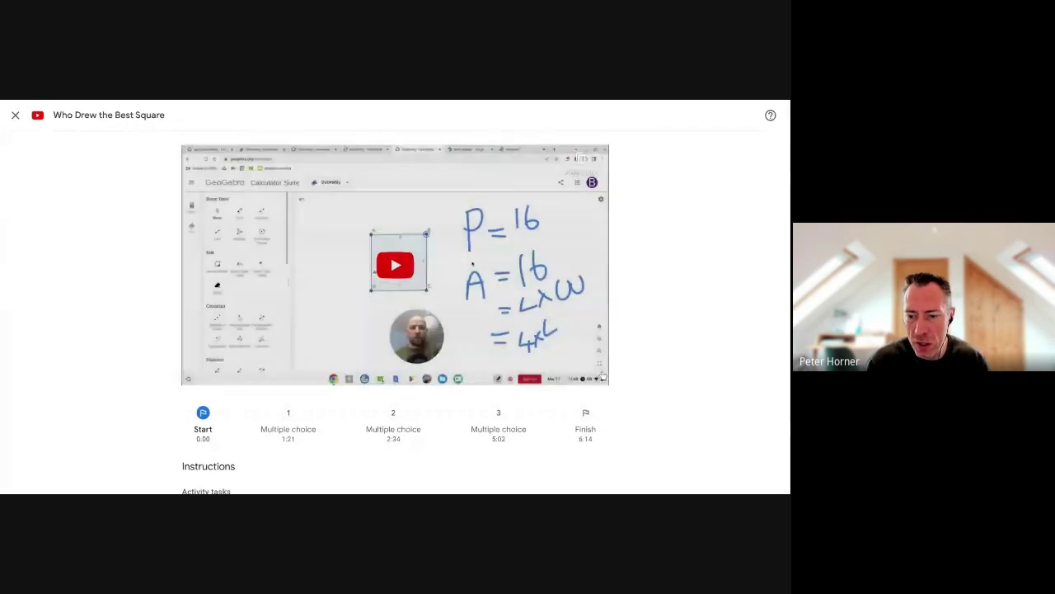
scroll(657, 308, "down", 2)
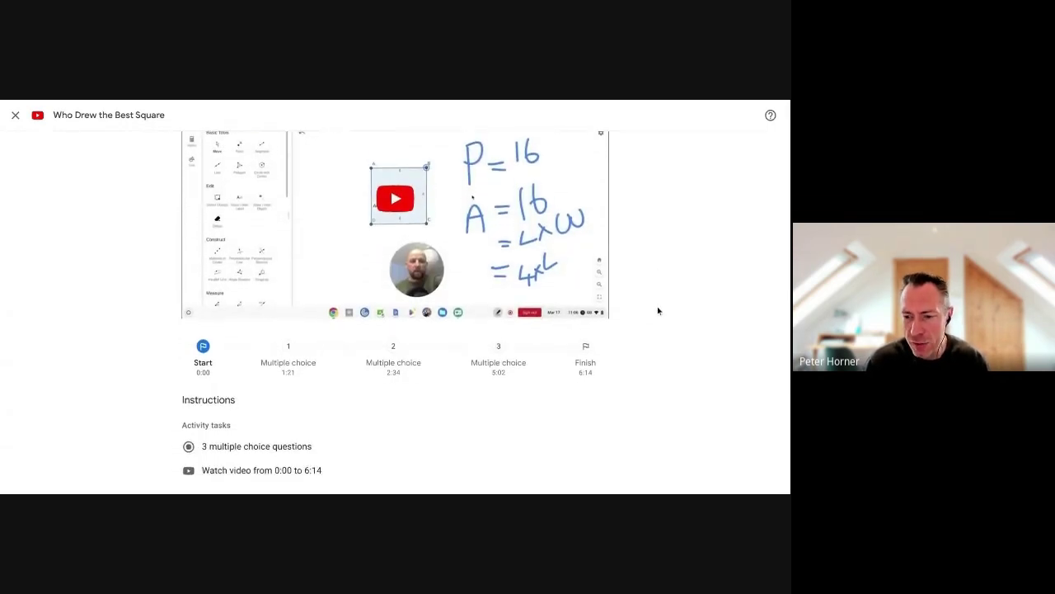
left_click(370, 236)
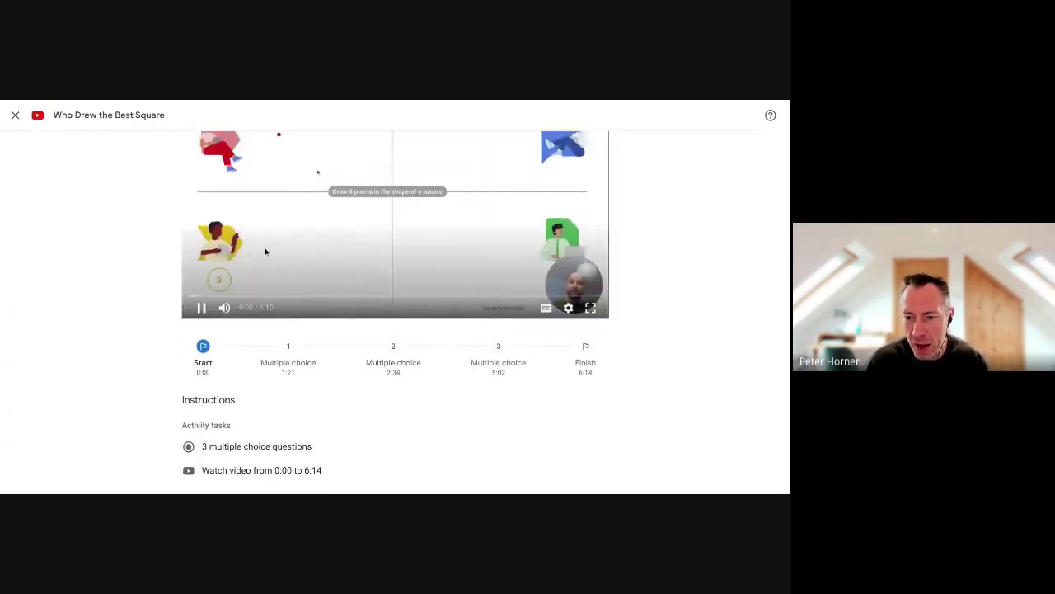
scroll(219, 318, "up", 2)
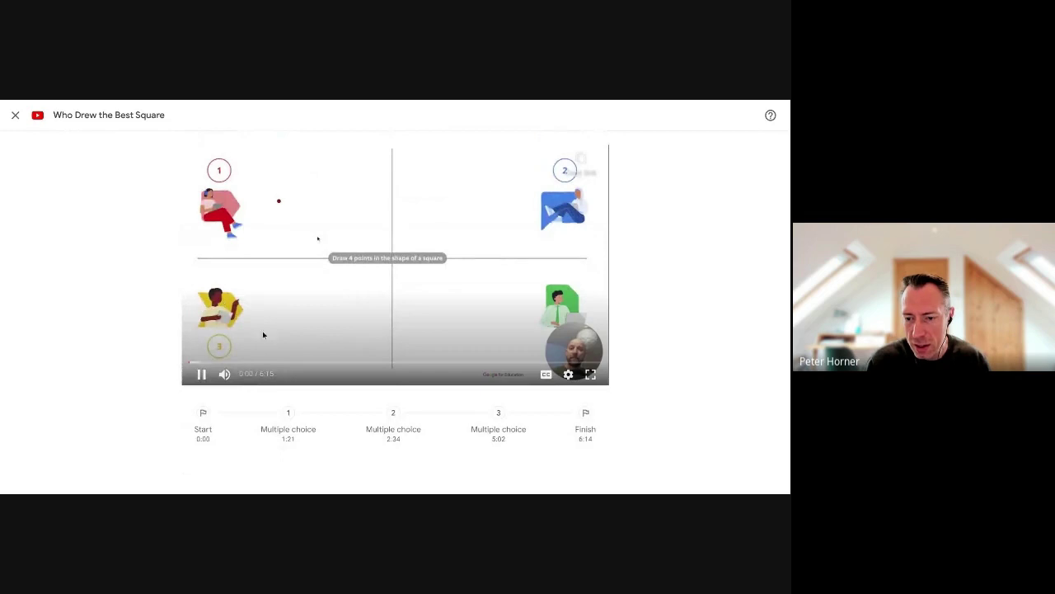
Pause the video, skip ahead to shortly before the first question at 1:21 and resume playback.
left_click(201, 373)
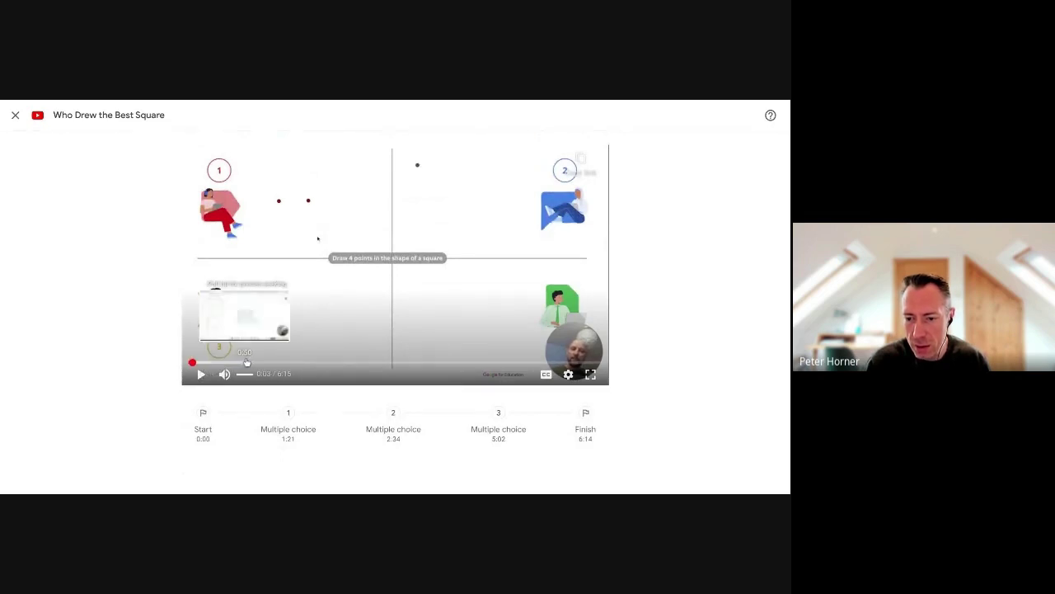
left_click(270, 363)
left_click_drag(269, 362, 268, 363)
left_click(199, 374)
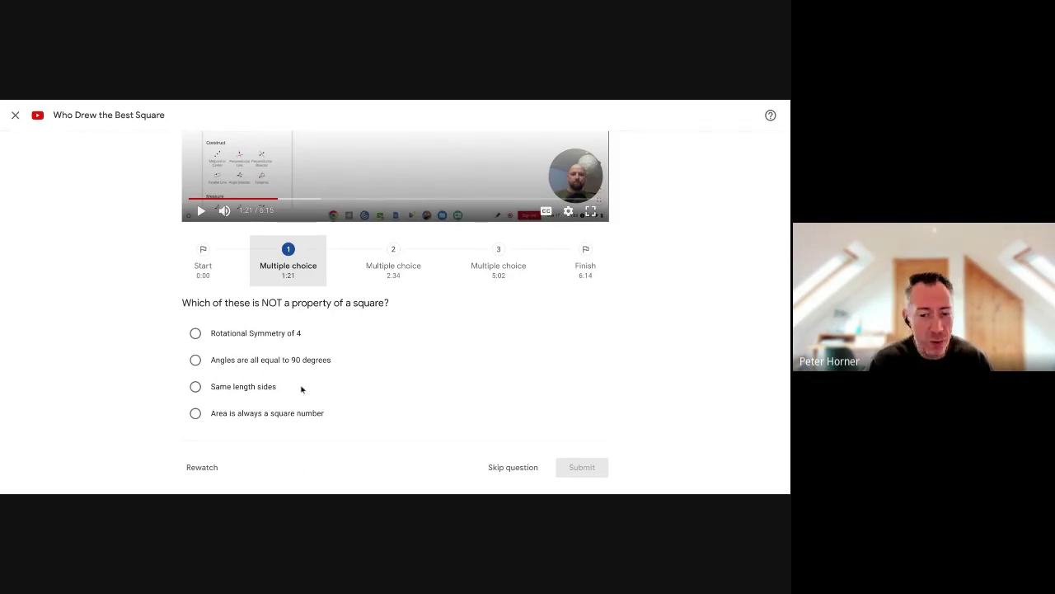
Submit "Area is always a square number" as the answer to the 1:21 question, continue the video briefly and close the activity.
left_click(253, 416)
left_click(593, 471)
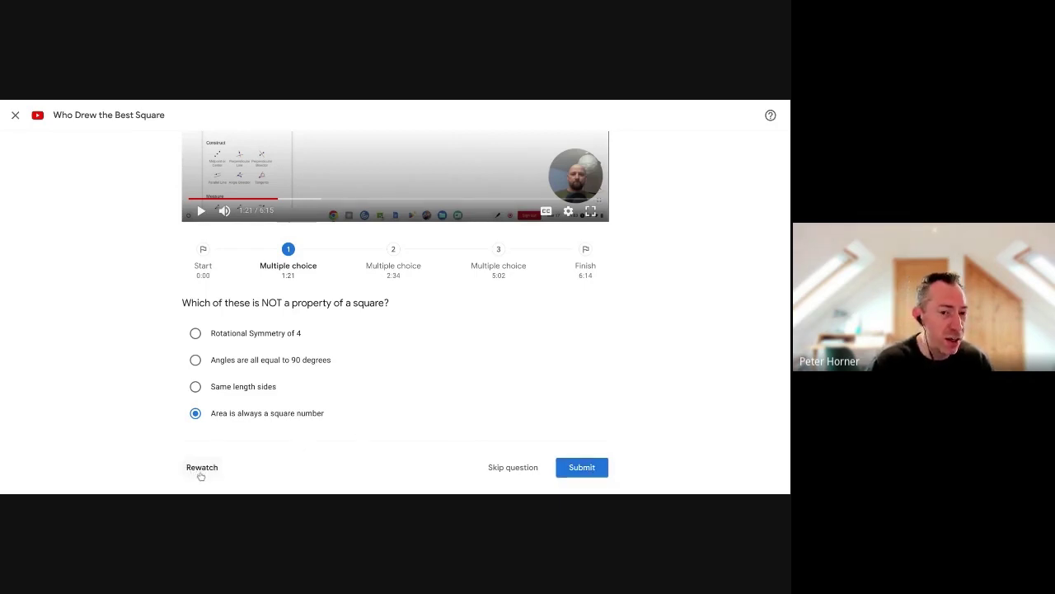
left_click(594, 468)
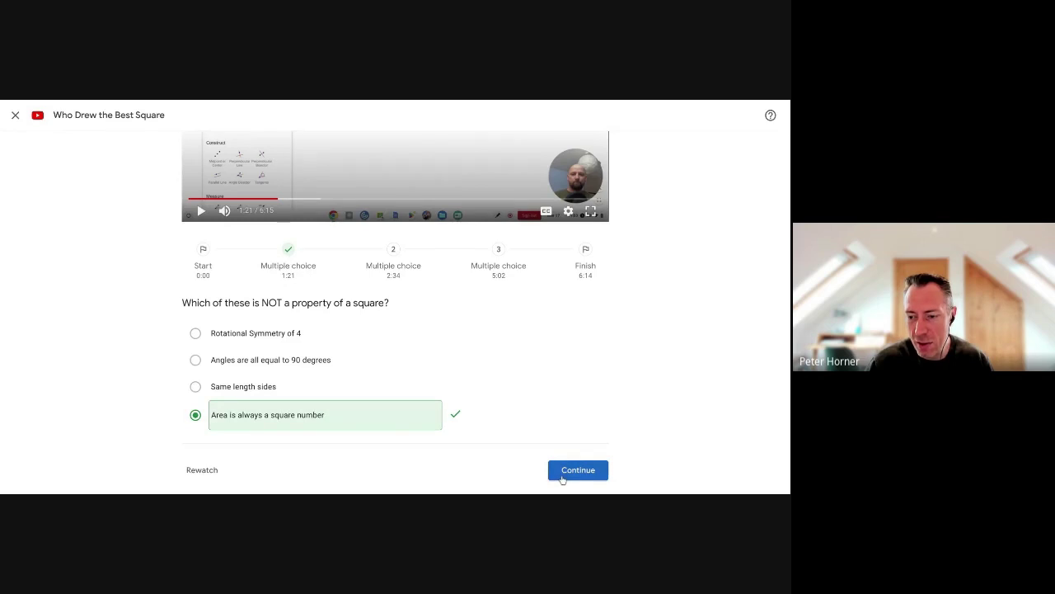
left_click(588, 475)
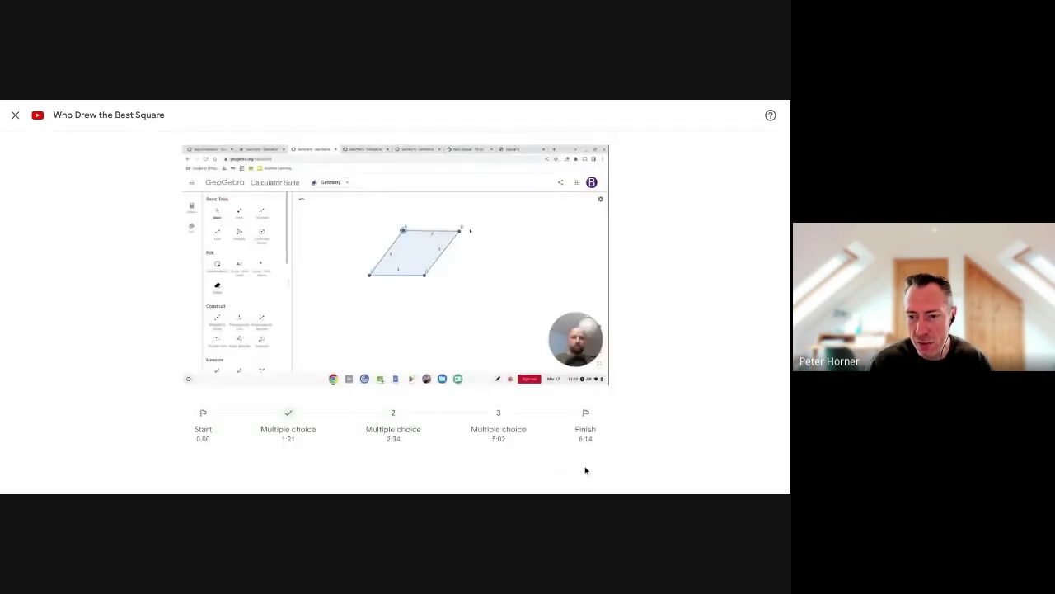
left_click(200, 374)
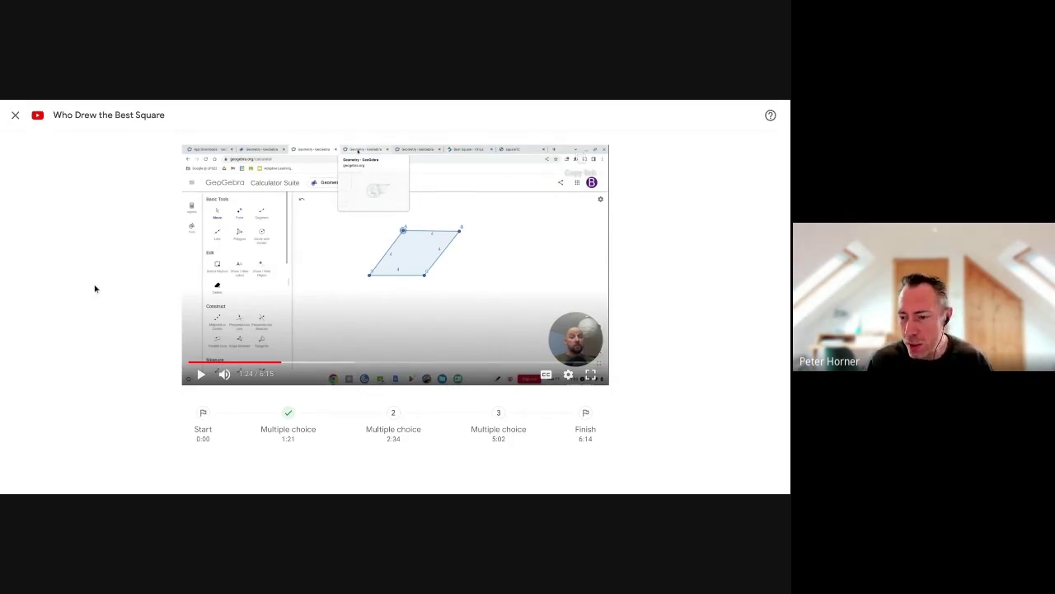
left_click(15, 114)
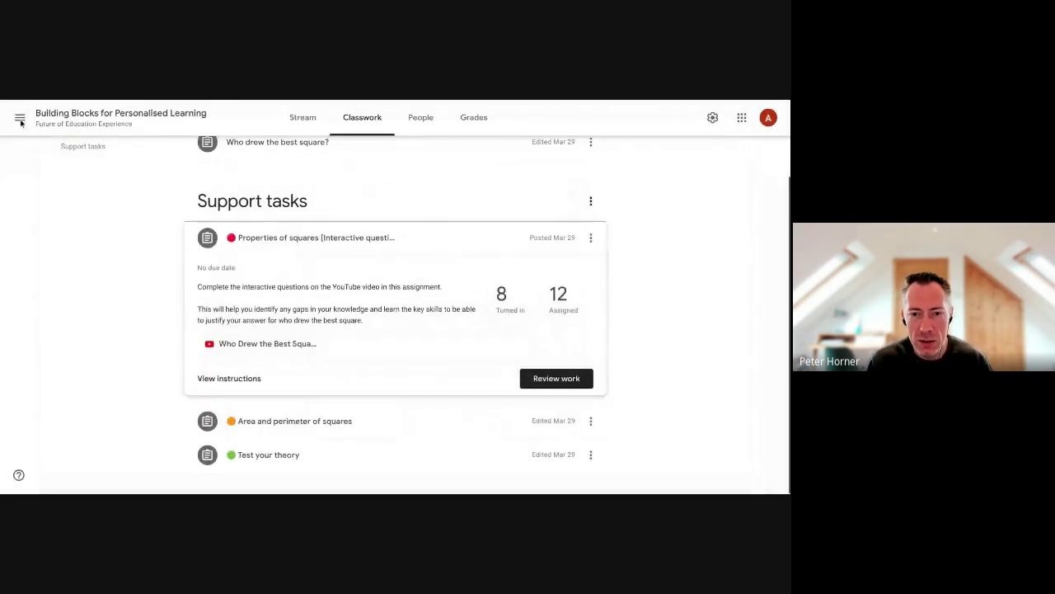
Open the student work review for "Properties of squares" and examine the insights and the students' scores per problem.
left_click(564, 380)
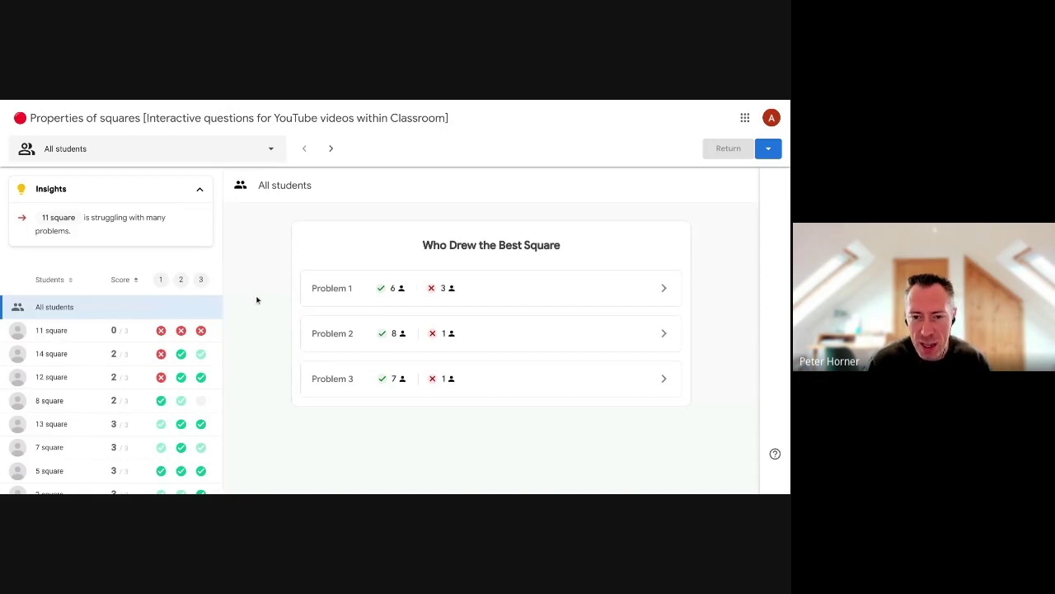
scroll(149, 351, "down", 5)
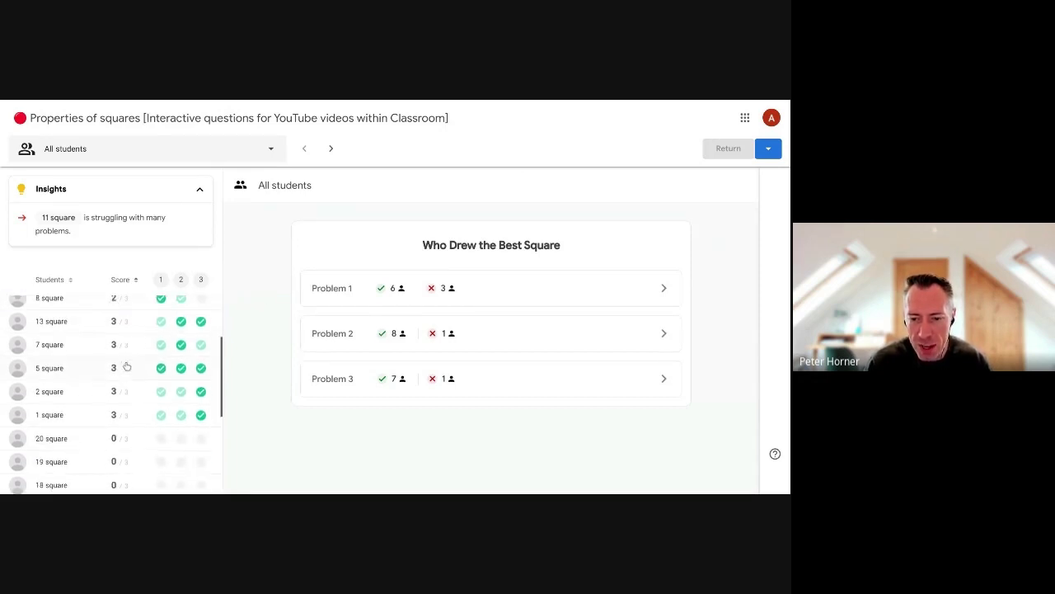
scroll(119, 365, "up", 5)
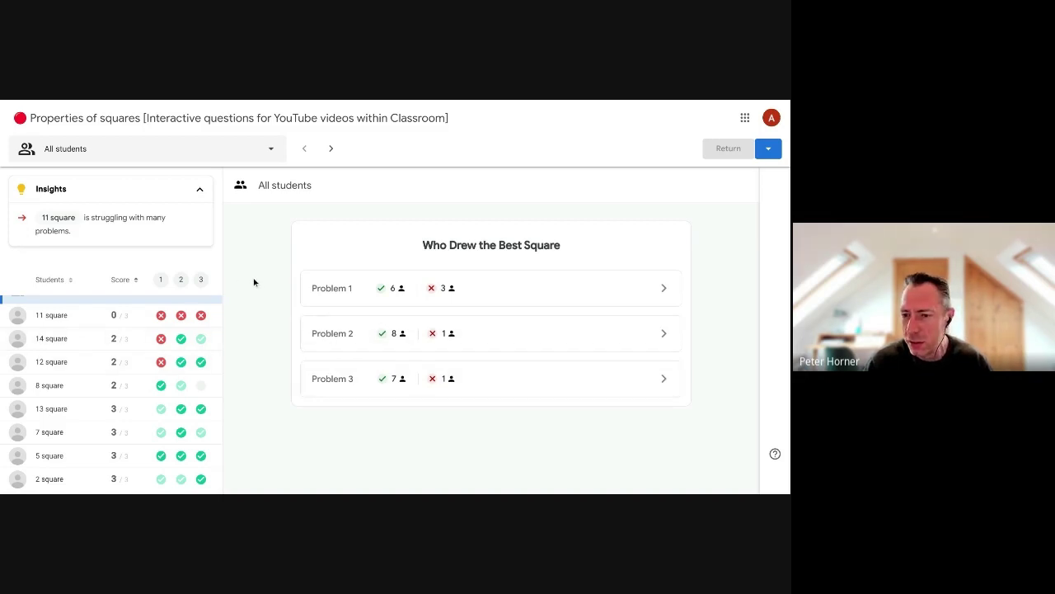
scroll(124, 355, "down", 1)
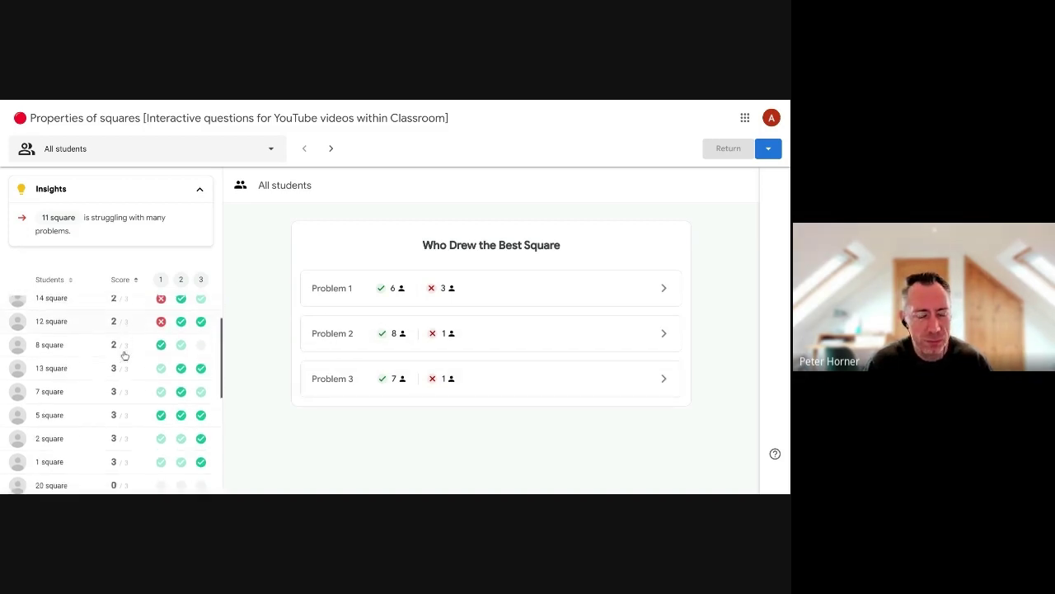
scroll(125, 355, "down", 3)
scroll(126, 356, "up", 2)
Open the submission of student "7 square", hide the grading side panel and examine the selected answers and attempts for each problem.
left_click(130, 355)
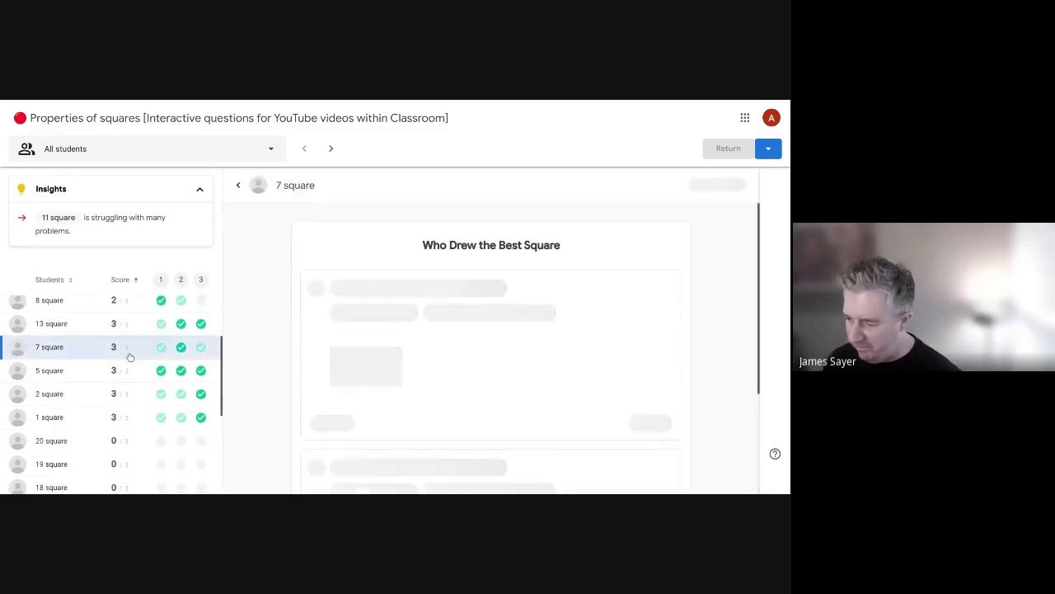
scroll(603, 316, "down", 3)
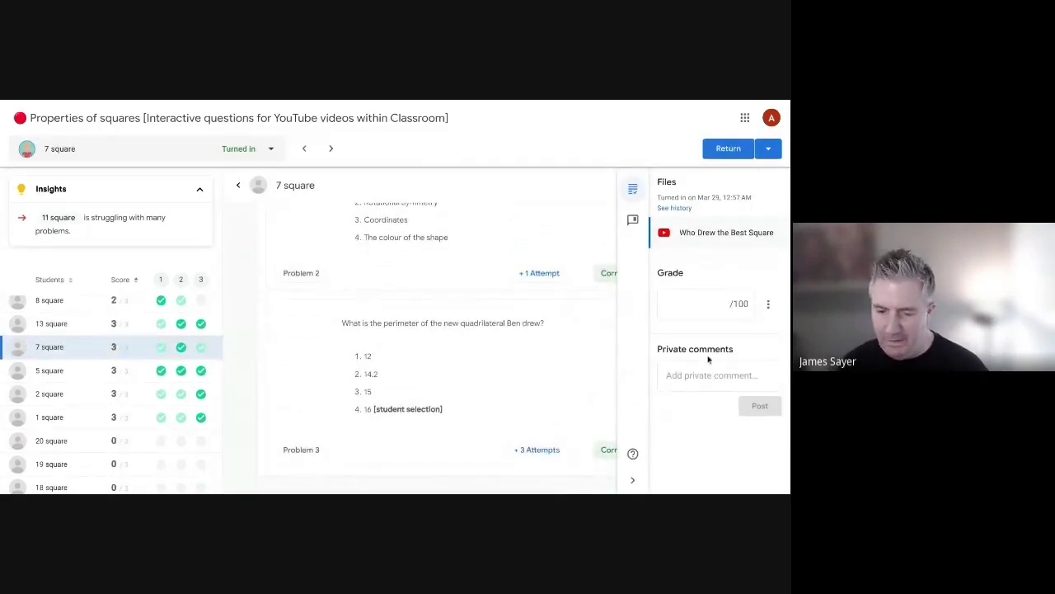
left_click(633, 480)
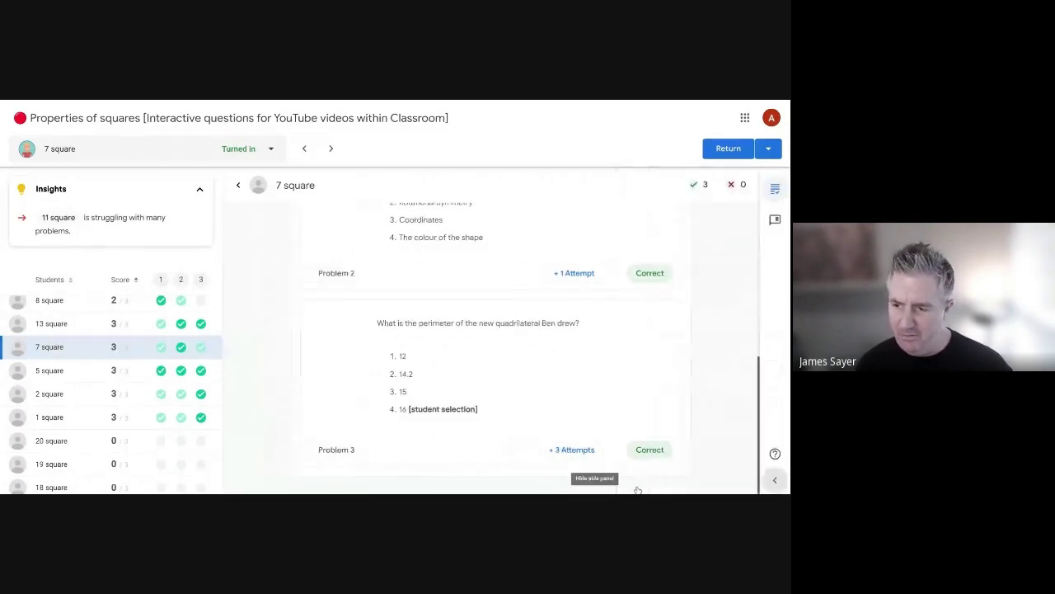
scroll(709, 428, "up", 3)
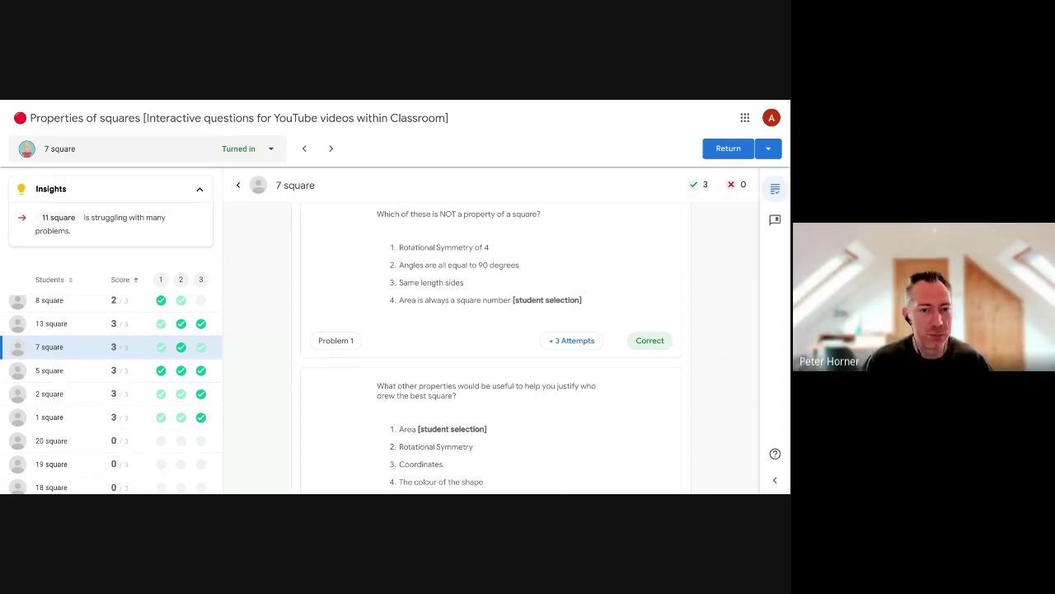
scroll(710, 314, "up", 2)
scroll(711, 315, "down", 1)
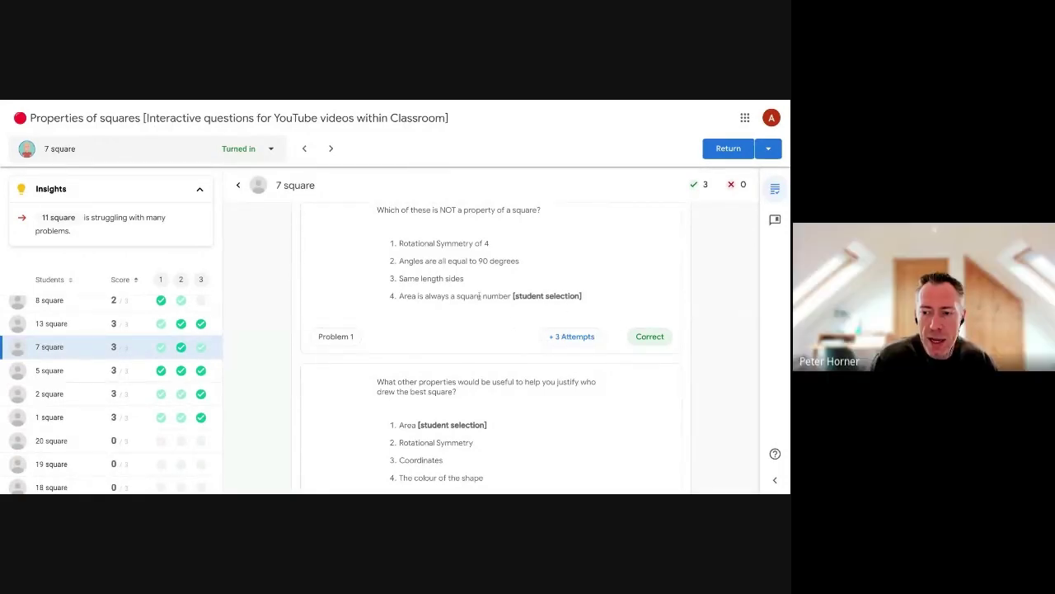
scroll(593, 325, "up", 1)
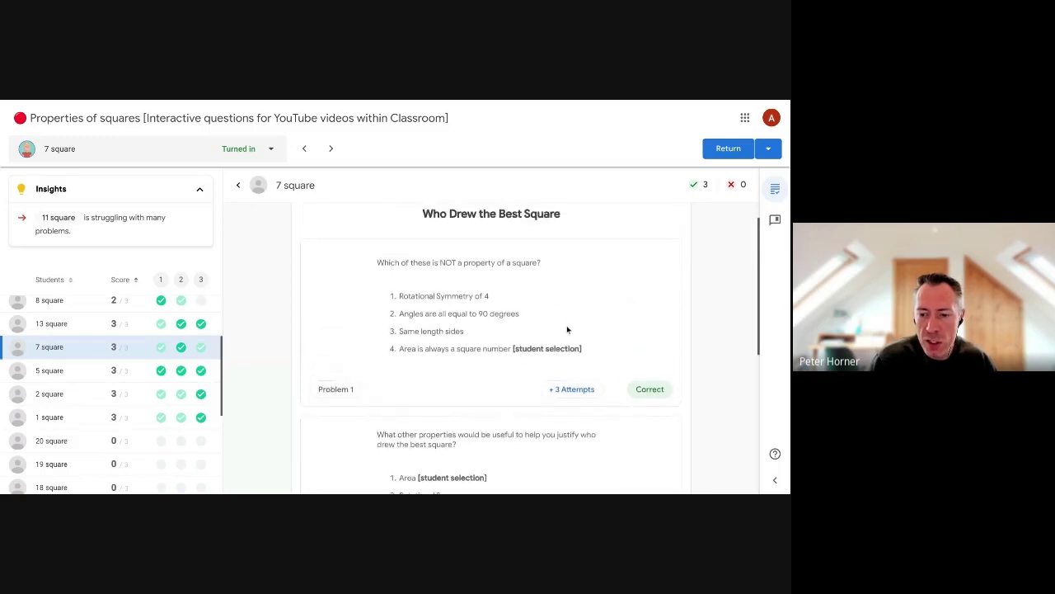
scroll(567, 329, "down", 1)
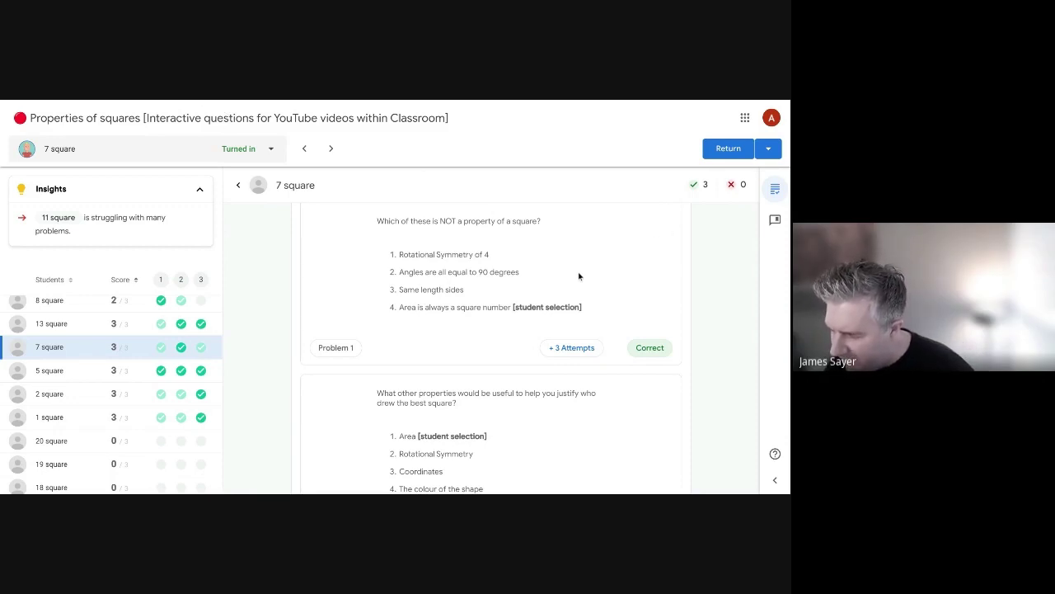
scroll(175, 324, "up", 2)
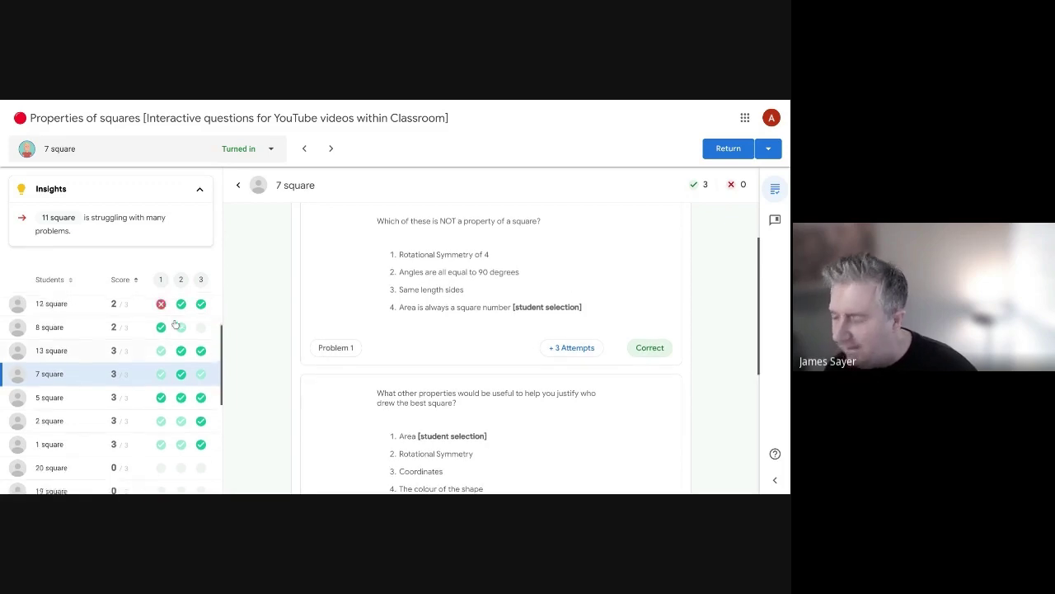
scroll(175, 323, "down", 1)
scroll(175, 324, "down", 1)
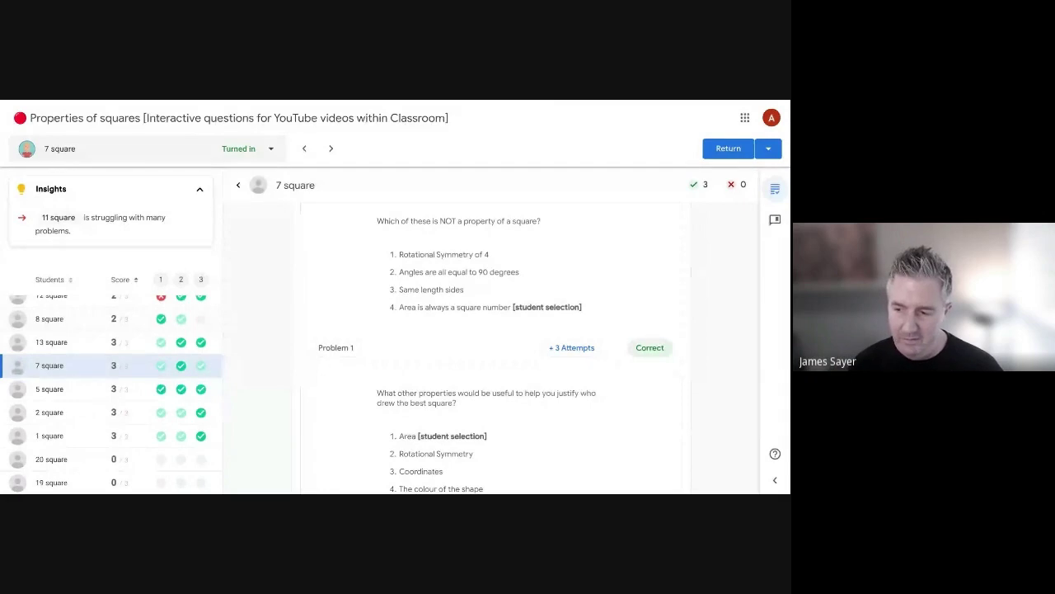
Switch to the slide presentation and advance to the slide "Record and share screencasts on Chromebooks".
key("alt+Tab")
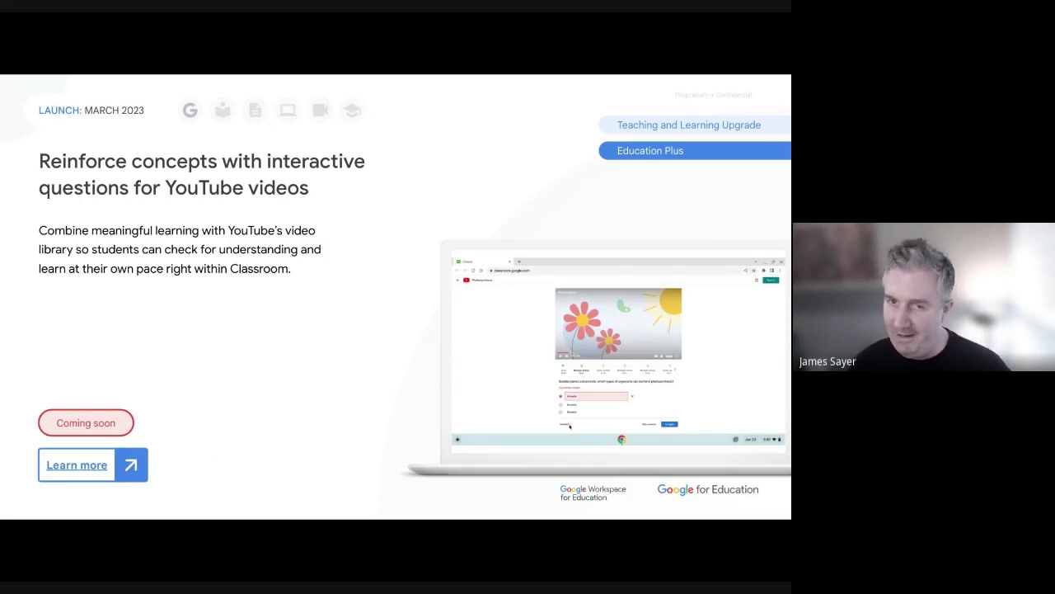
key("Right")
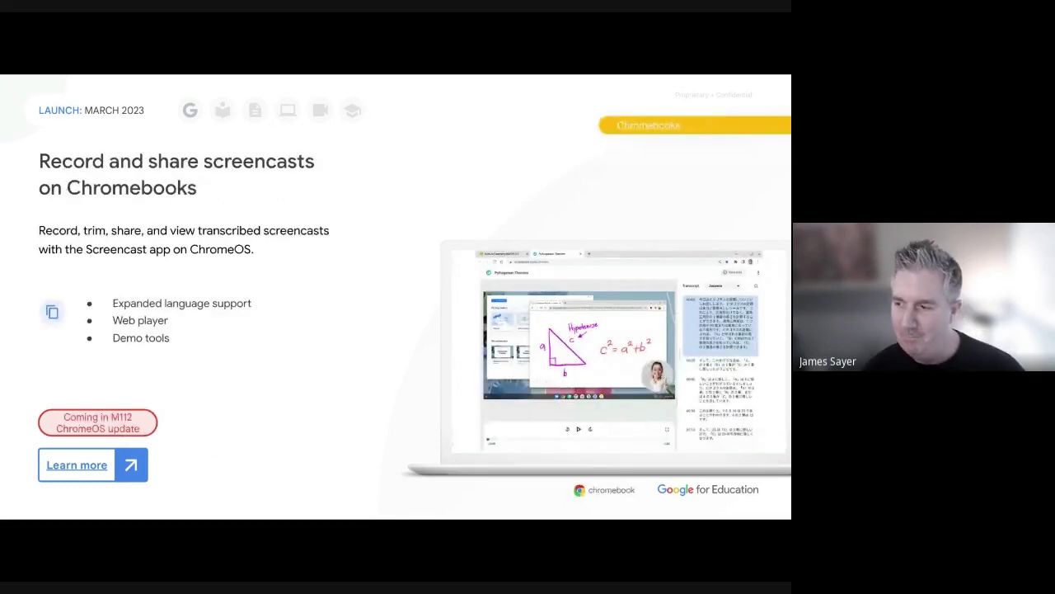